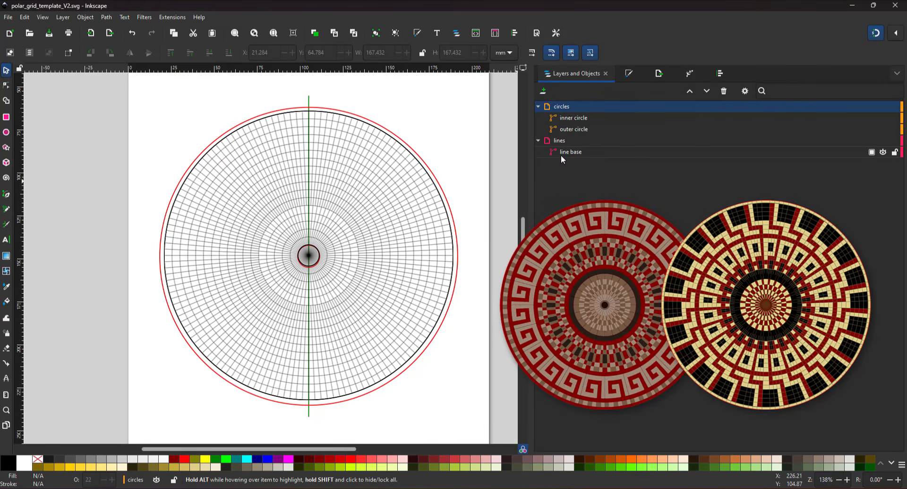
- Select both the inner and the outer circle
{"action": "left_click", "coordinate": [561, 156]}
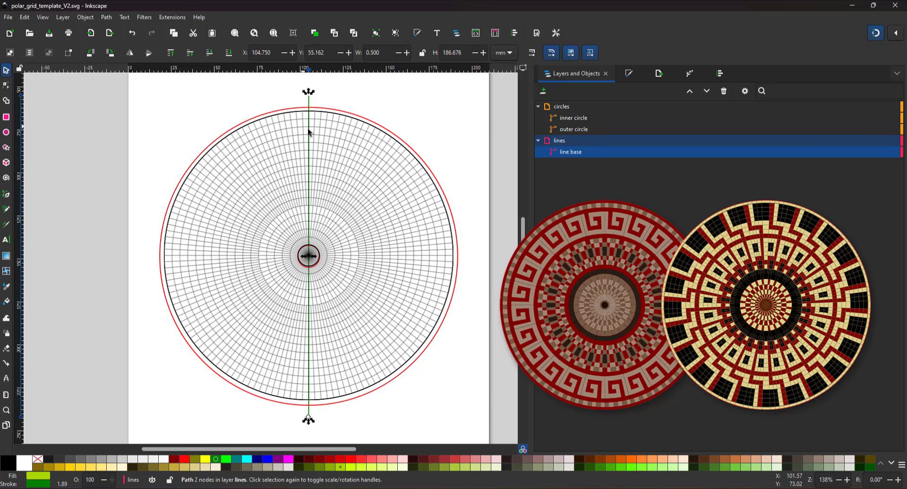
{"action": "left_click", "coordinate": [564, 122]}
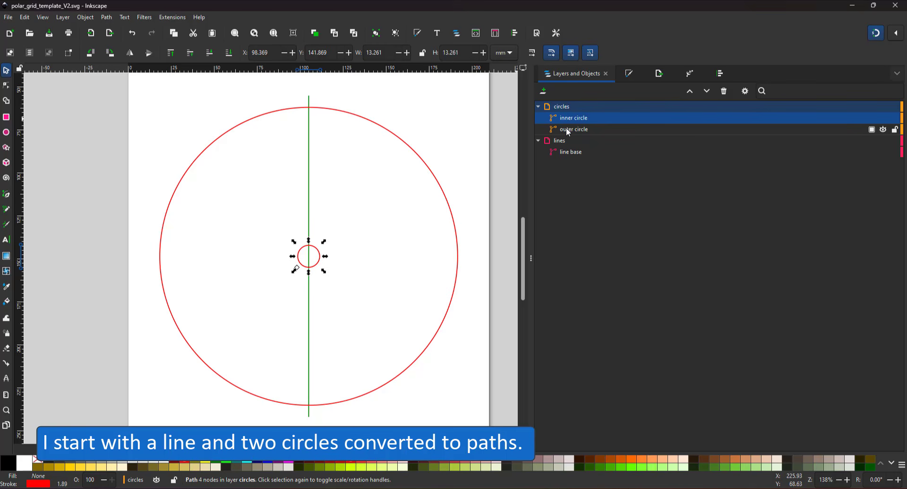
{"action": "left_click", "coordinate": [569, 132]}
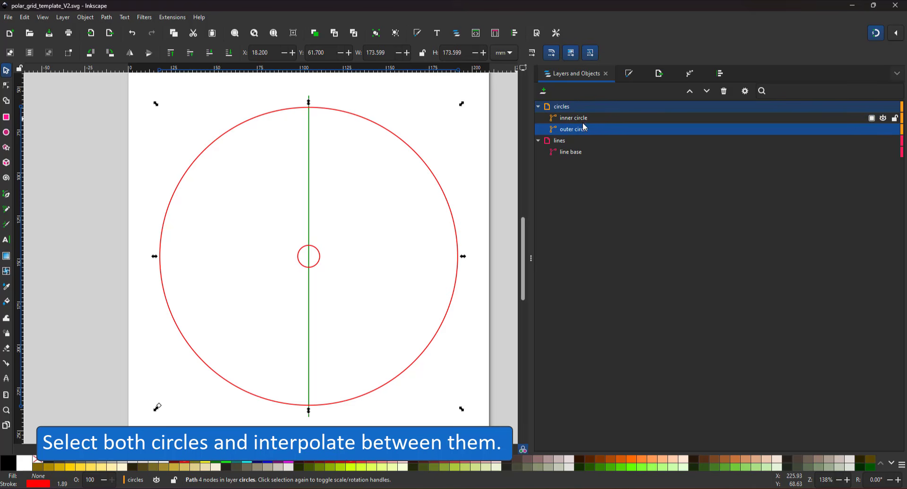
{"action": "left_click", "coordinate": [577, 121], "text": "shift"}
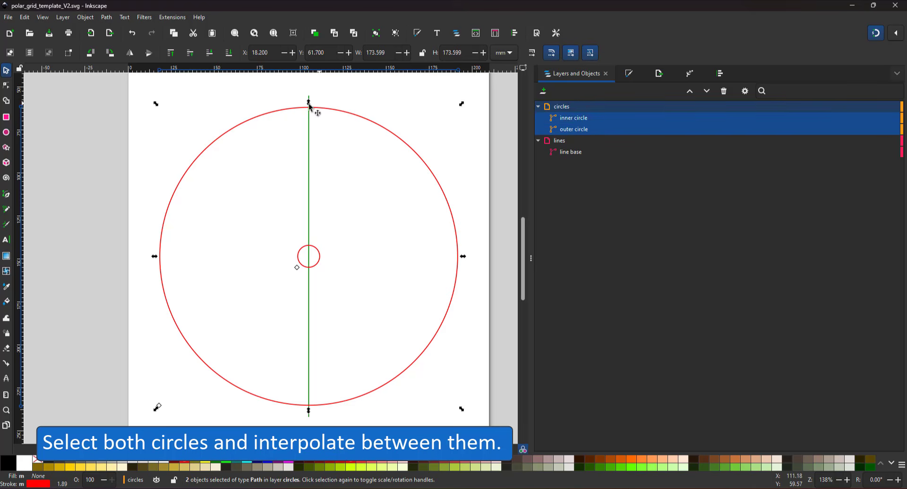
- Preview Interpolate Between Paths live with 32 steps between the circles
{"action": "left_click", "coordinate": [173, 17]}
{"action": "mouse_move", "coordinate": [248, 124]}
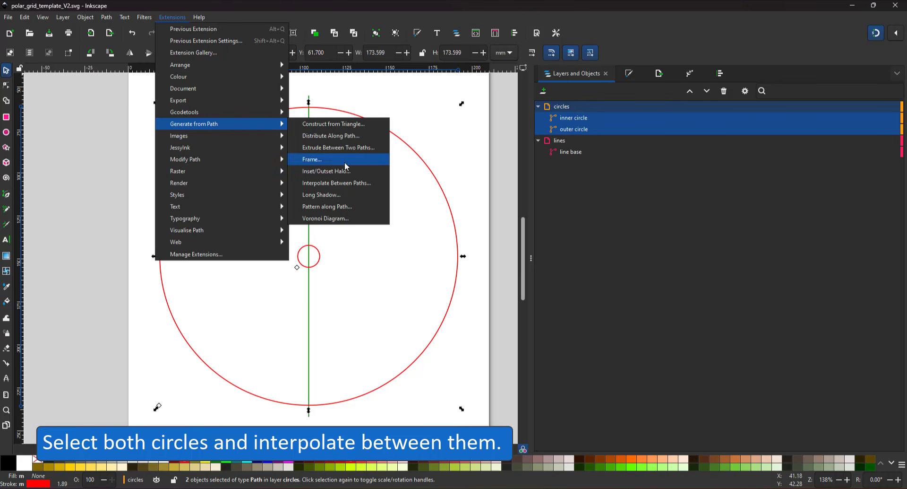
{"action": "left_click", "coordinate": [360, 185]}
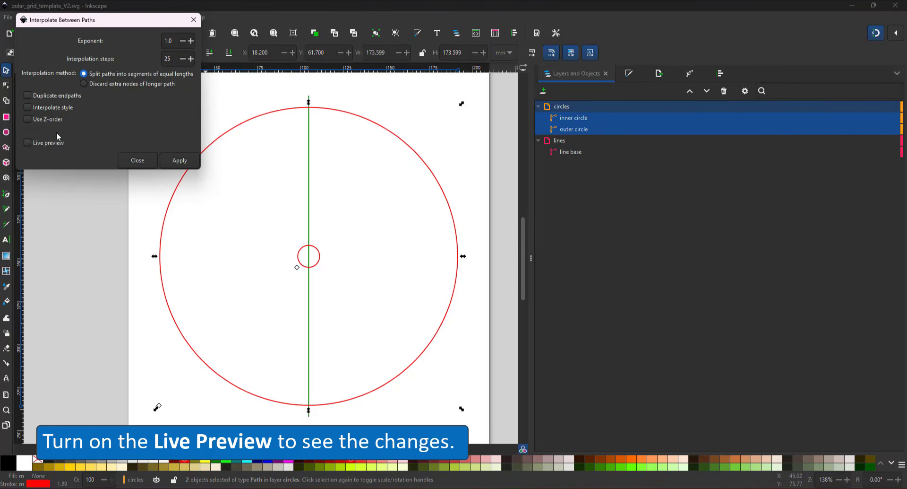
{"action": "left_click", "coordinate": [30, 143]}
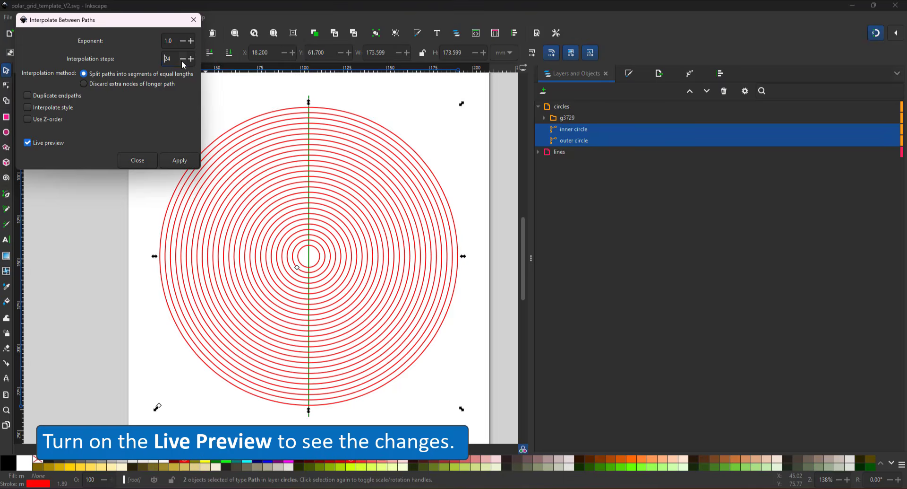
{"action": "left_click_drag", "start_coordinate": [172, 59], "coordinate": [108, 57]}
{"action": "type", "text": "3"}
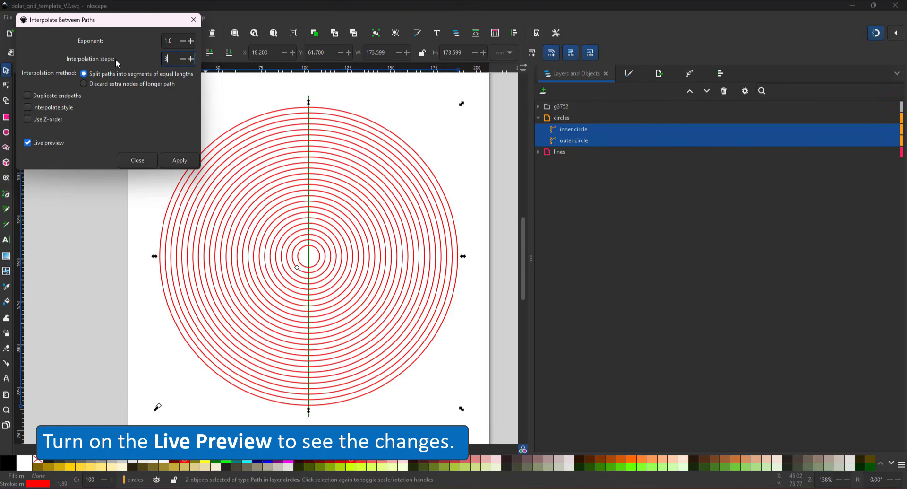
{"action": "type", "text": "2"}
{"action": "key", "text": "Tab"}
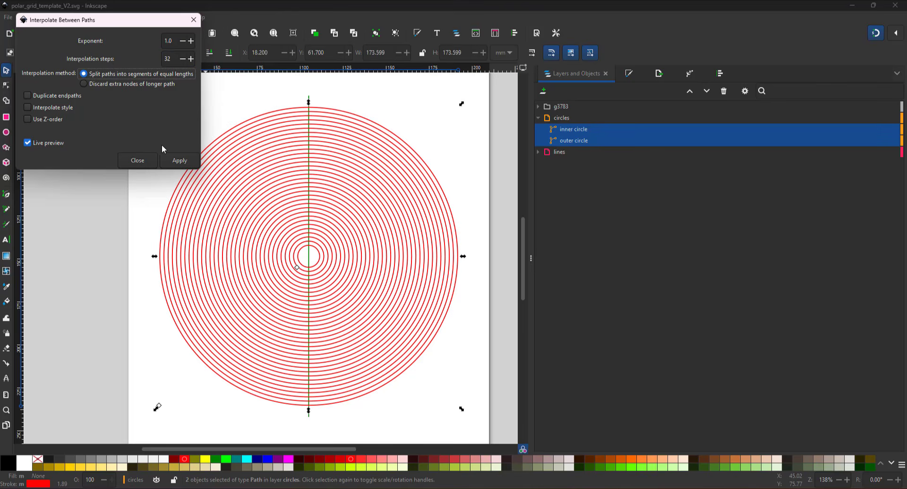
- Apply the interpolation with 16 steps and select the new group of circles
{"action": "left_click_drag", "start_coordinate": [171, 58], "coordinate": [118, 56]}
{"action": "type", "text": "16"}
{"action": "key", "text": "Tab"}
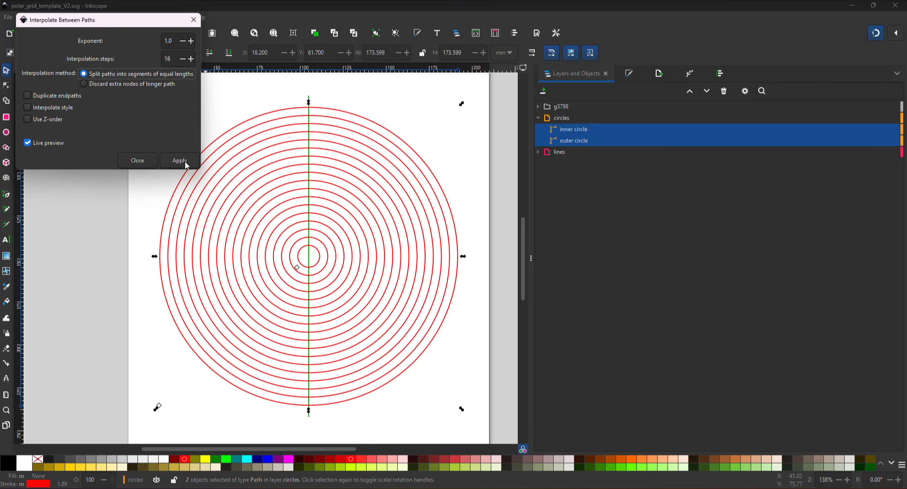
{"action": "left_click", "coordinate": [186, 161]}
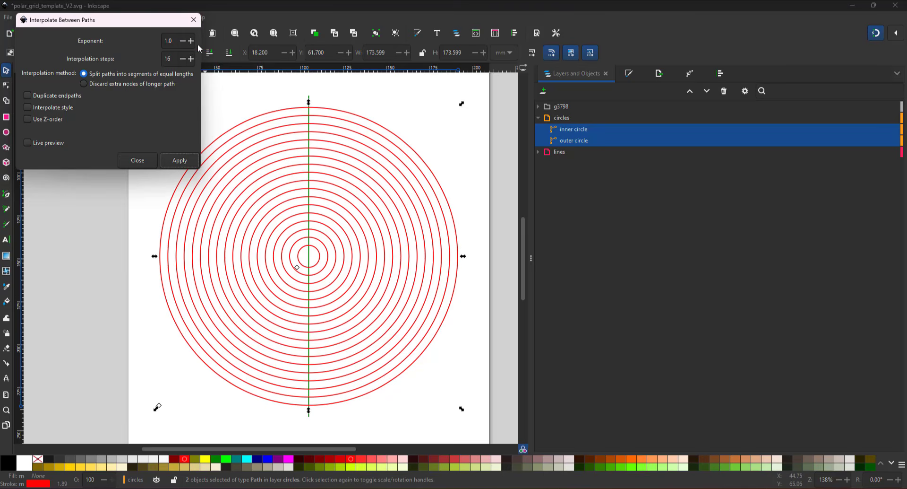
{"action": "left_click", "coordinate": [193, 19]}
{"action": "left_click", "coordinate": [567, 106]}
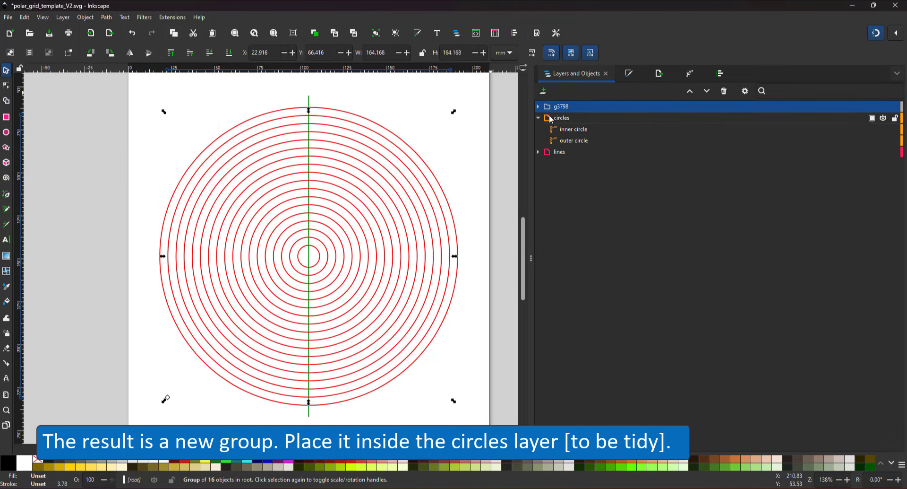
- Stroke the interpolated circles pale pink #FFAAAA and move their group into the circles layer
{"action": "left_click", "coordinate": [882, 108]}
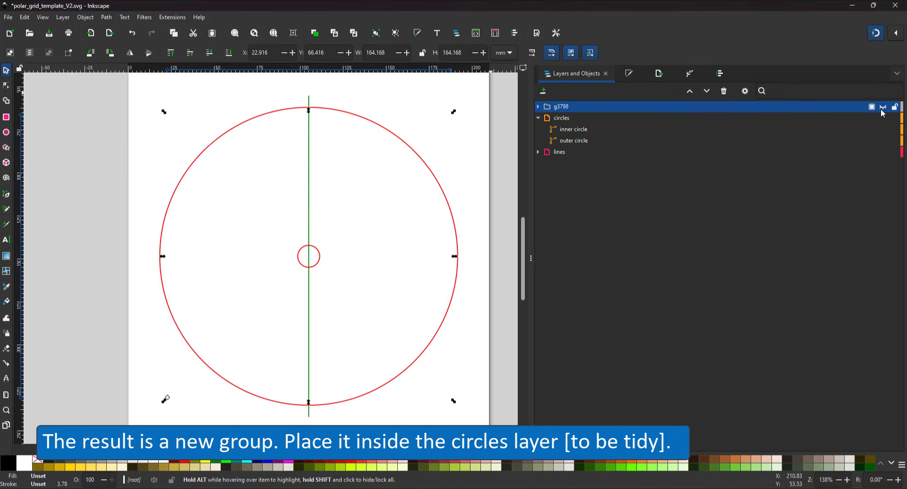
{"action": "left_click", "coordinate": [882, 109]}
{"action": "left_click", "coordinate": [393, 462], "text": "shift"}
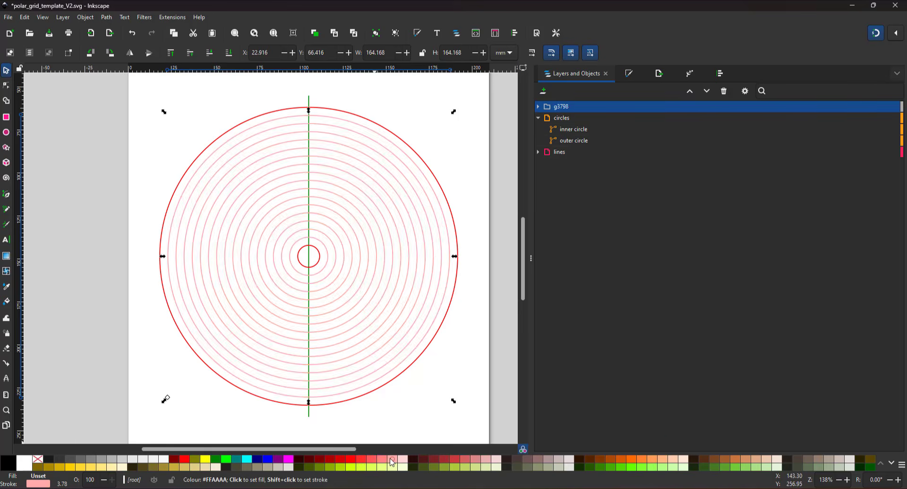
{"action": "left_click_drag", "start_coordinate": [568, 107], "coordinate": [581, 127]}
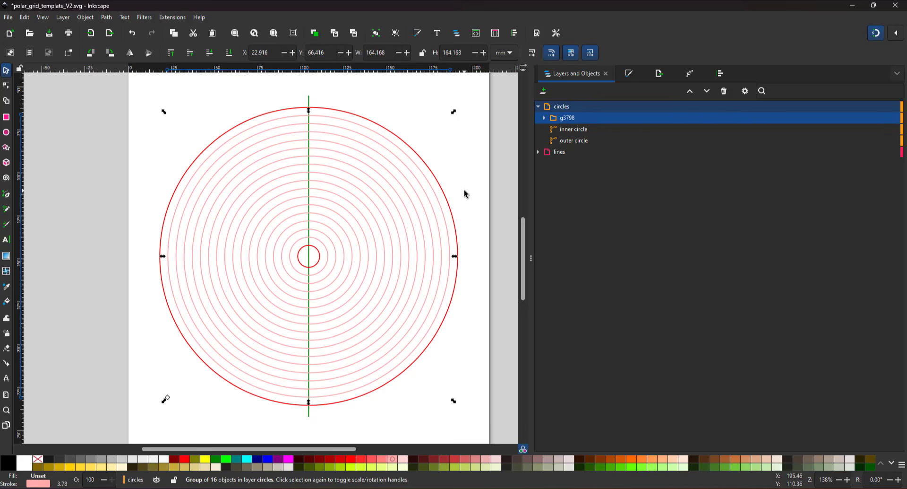
{"action": "left_click", "coordinate": [538, 151]}
{"action": "left_click", "coordinate": [562, 163]}
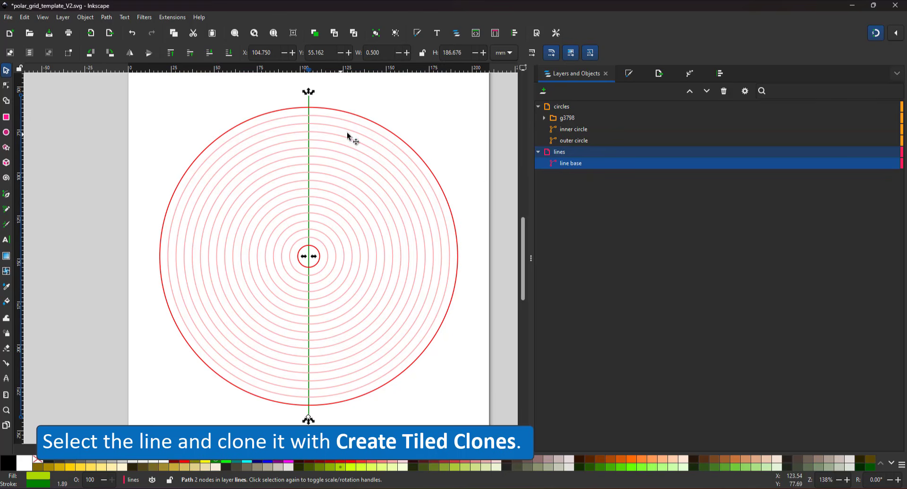
- Create 18 P1 tiled clones of the green line, rotated 10° per column
{"action": "left_click", "coordinate": [23, 19]}
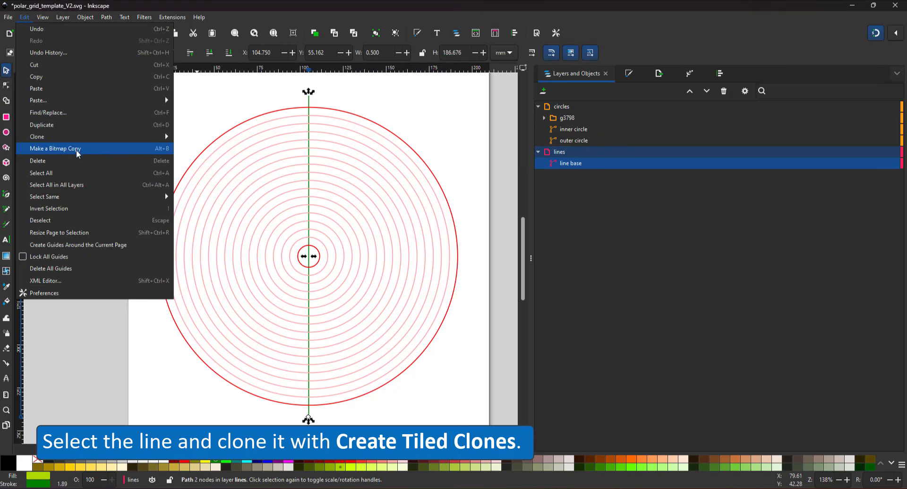
{"action": "mouse_move", "coordinate": [87, 141]}
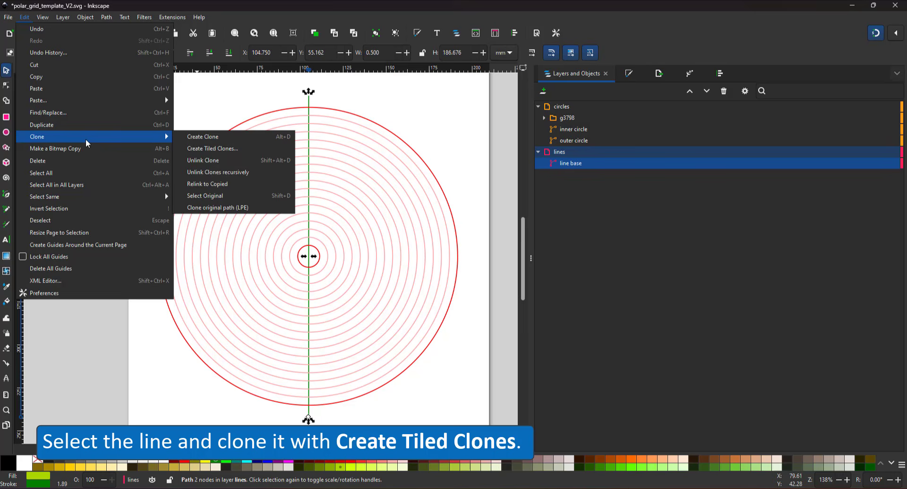
{"action": "left_click", "coordinate": [226, 148]}
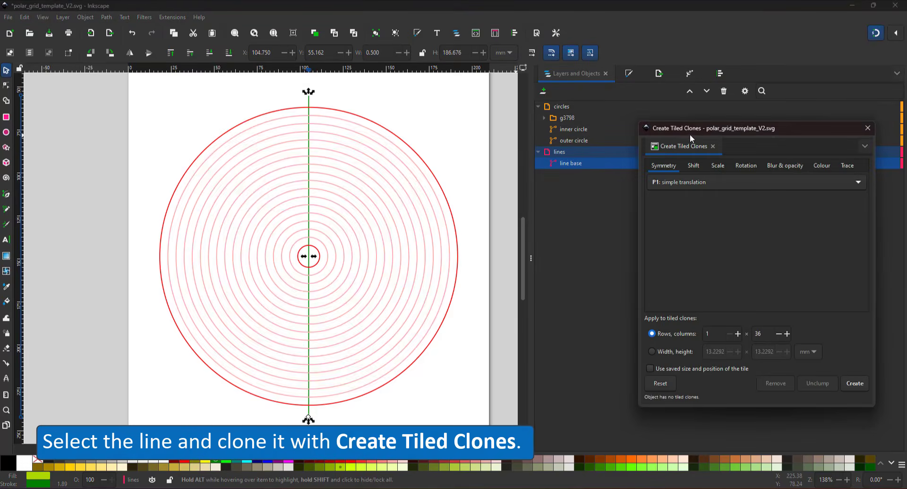
{"action": "left_click_drag", "start_coordinate": [689, 124], "coordinate": [516, 113]}
{"action": "left_click", "coordinate": [514, 163]}
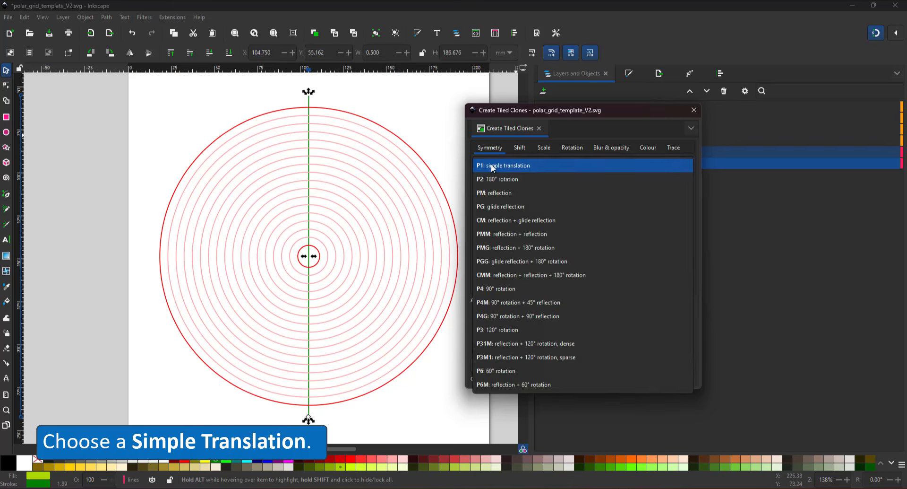
{"action": "left_click", "coordinate": [492, 164]}
{"action": "left_click", "coordinate": [520, 148]}
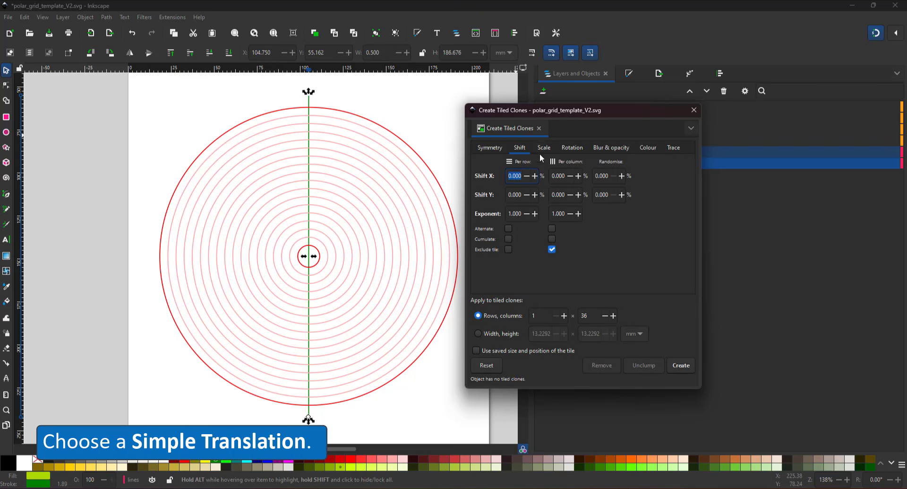
{"action": "left_click", "coordinate": [567, 147]}
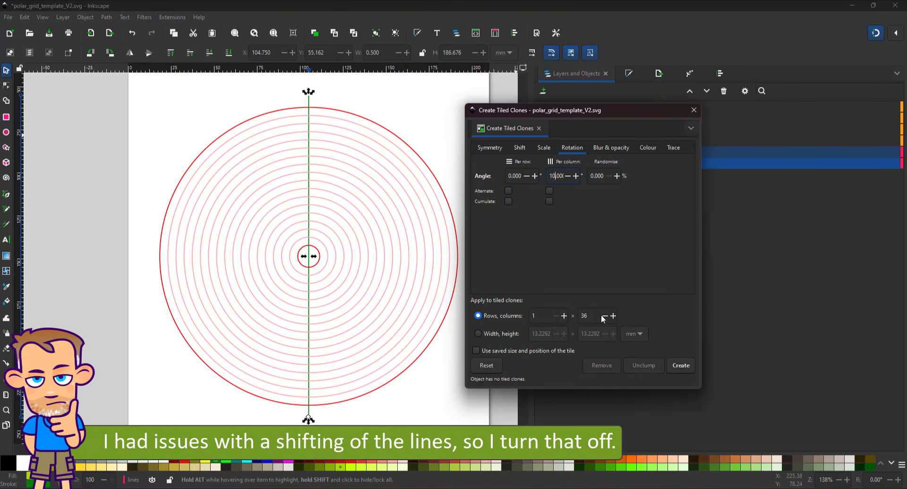
{"action": "left_click", "coordinate": [685, 367]}
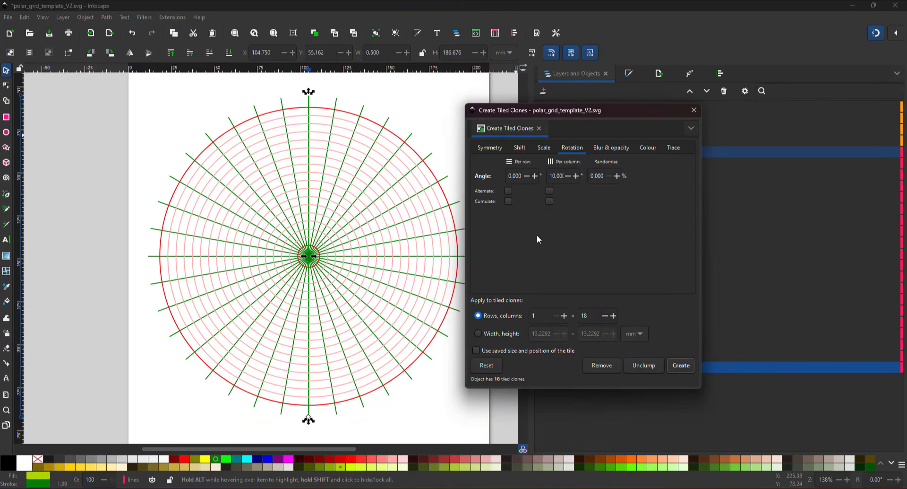
{"action": "left_click", "coordinate": [553, 176]}
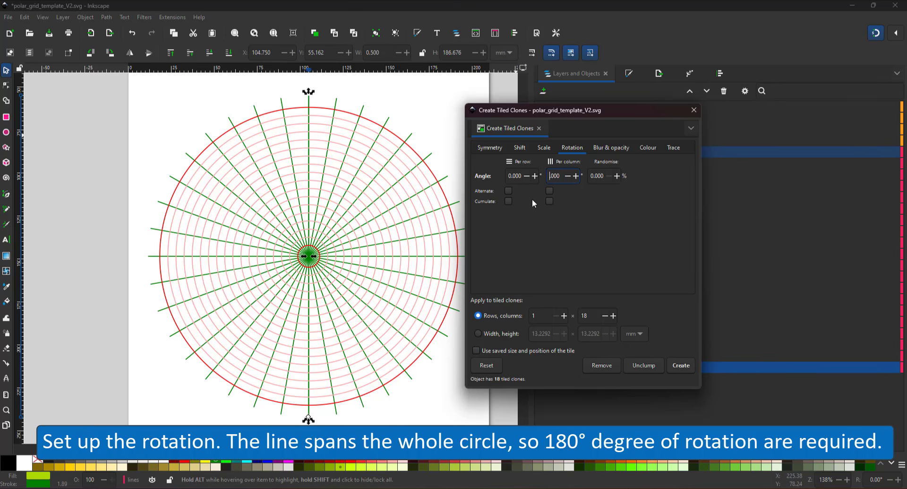
- Try 36 clones at 5° spacing, undoing both the 18-clone and 36-clone results
{"action": "key", "text": "ctrl+a"}
{"action": "type", "text": "5"}
{"action": "key", "text": "Tab"}
{"action": "key", "text": "ctrl+z"}
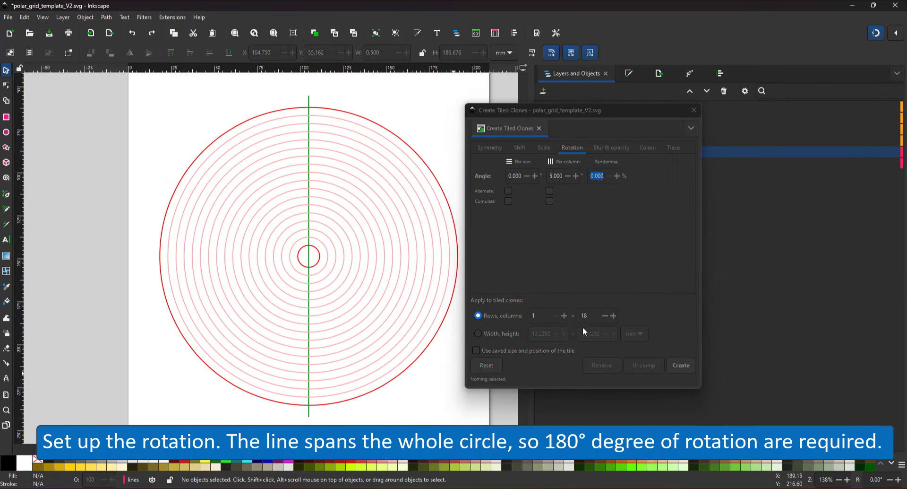
{"action": "left_click_drag", "start_coordinate": [594, 316], "coordinate": [543, 309]}
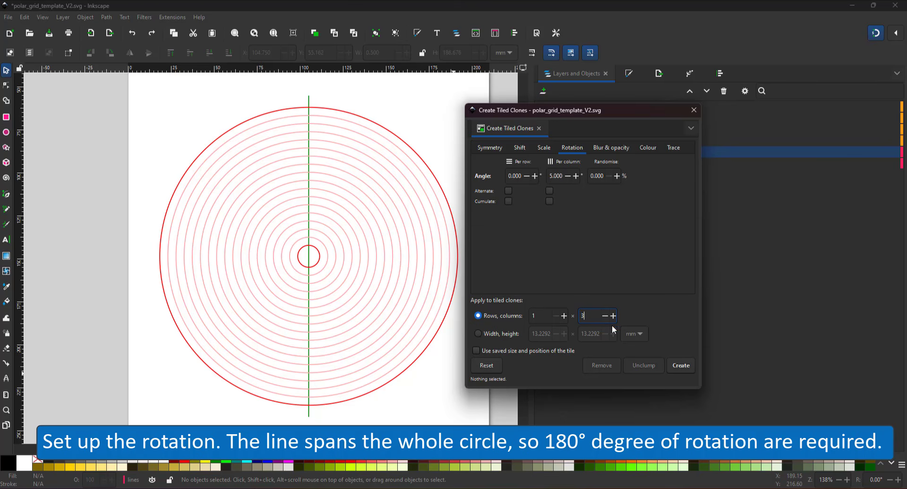
{"action": "type", "text": "36"}
{"action": "left_click", "coordinate": [681, 365]}
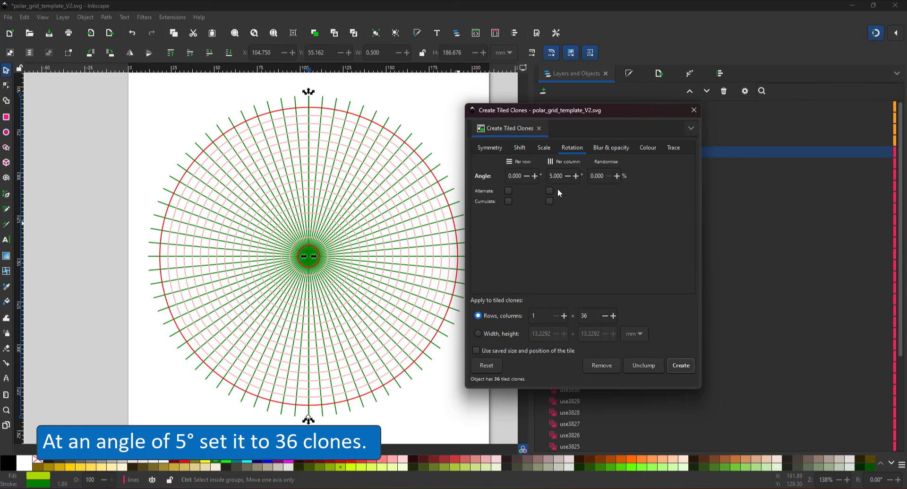
{"action": "key", "text": "ctrl+z"}
- Create 72 clones rotated 2.5° apart, then deselect and close Tiled Clones
{"action": "triple_click", "coordinate": [556, 175]}
{"action": "type", "text": "2."}
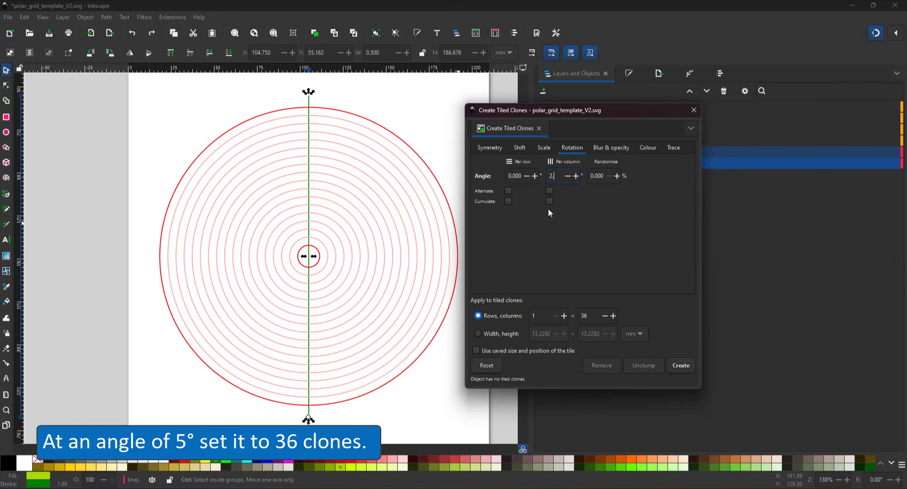
{"action": "type", "text": "5"}
{"action": "double_click", "coordinate": [594, 314]}
{"action": "type", "text": "72"}
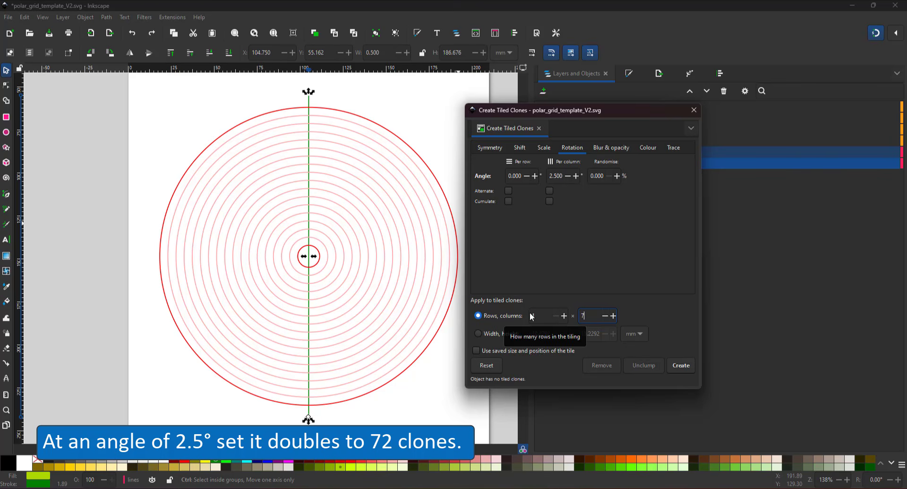
{"action": "left_click", "coordinate": [681, 365]}
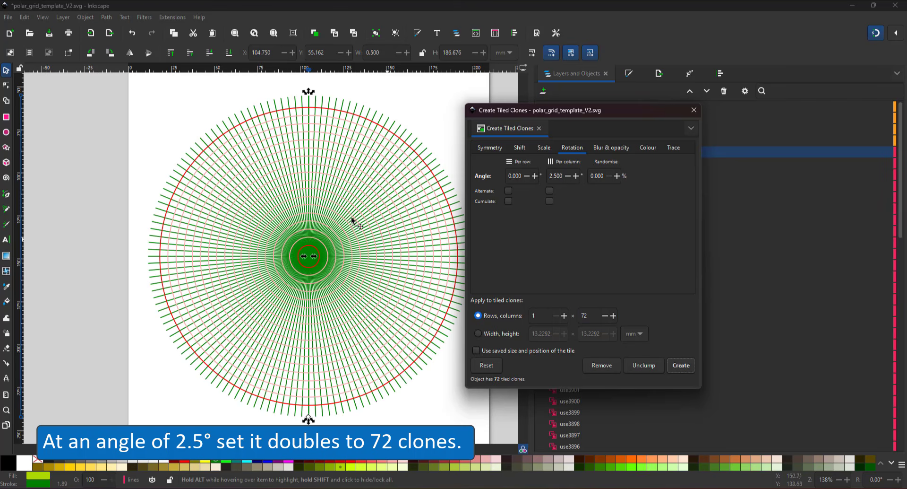
{"action": "left_click", "coordinate": [446, 368]}
{"action": "left_click", "coordinate": [694, 109]}
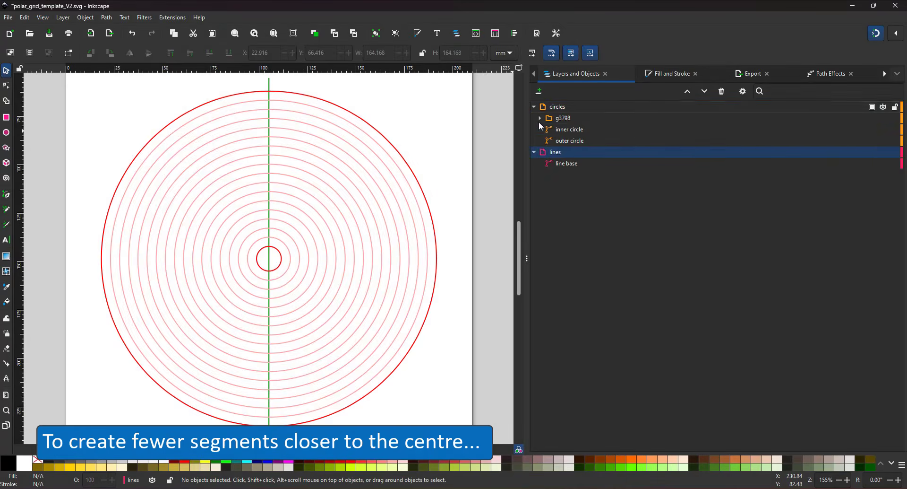
- Raise the lines layer above circles, lock the circles layer, and select line base
{"action": "left_click", "coordinate": [688, 91]}
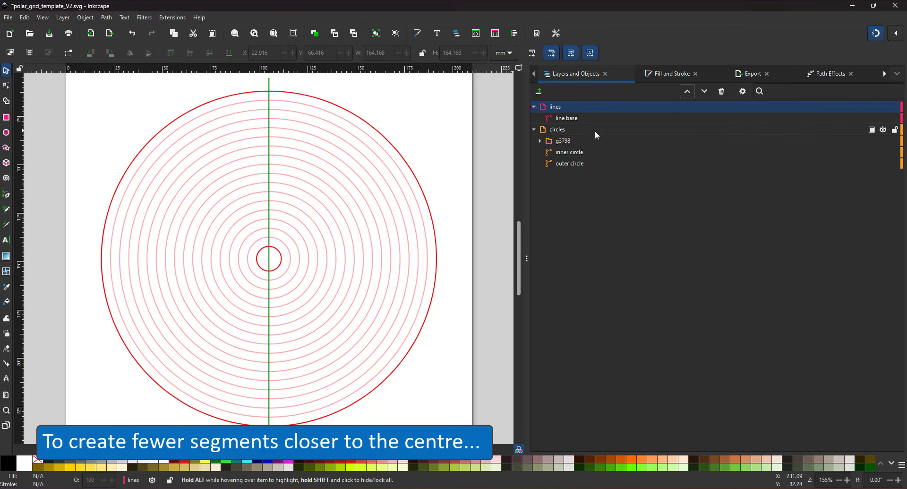
{"action": "left_click", "coordinate": [896, 131]}
{"action": "left_click", "coordinate": [567, 118]}
- Duplicate the line, rotate the copy 2.5° and colour it orange
{"action": "left_click", "coordinate": [107, 18]}
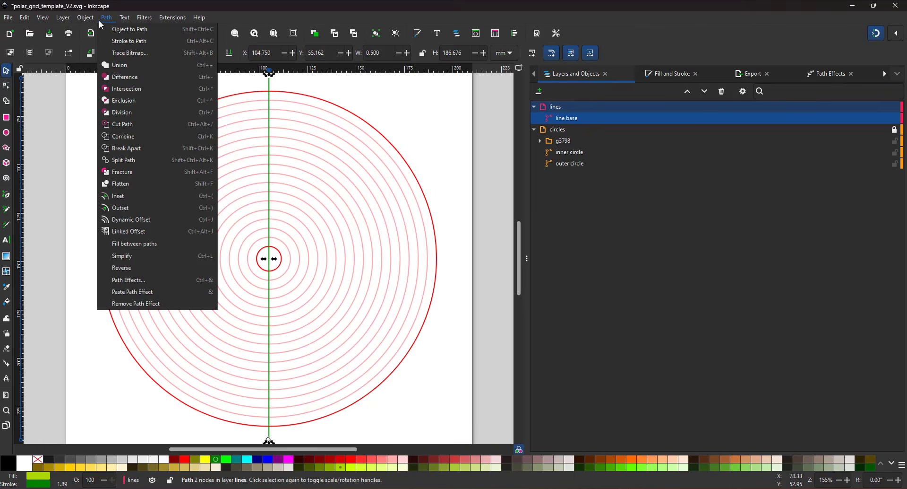
{"action": "mouse_move", "coordinate": [86, 18]}
{"action": "left_click", "coordinate": [184, 316]}
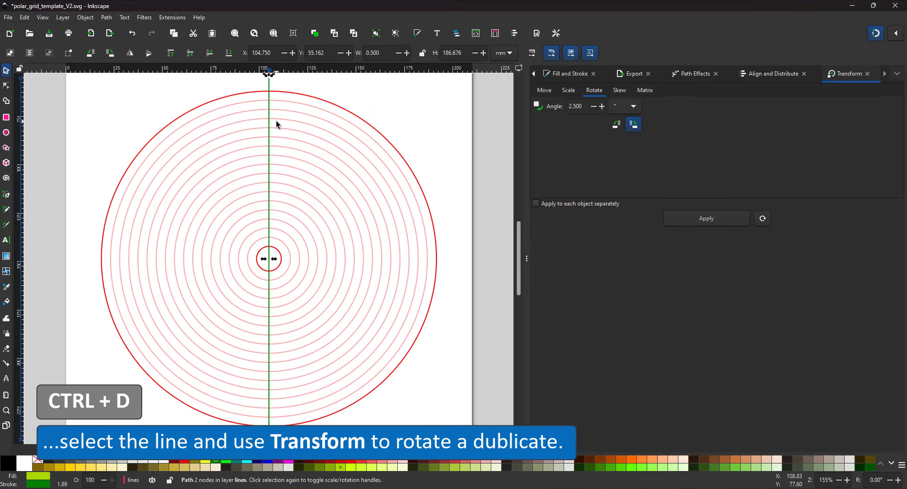
{"action": "key", "text": "ctrl+d"}
{"action": "left_click", "coordinate": [684, 217]}
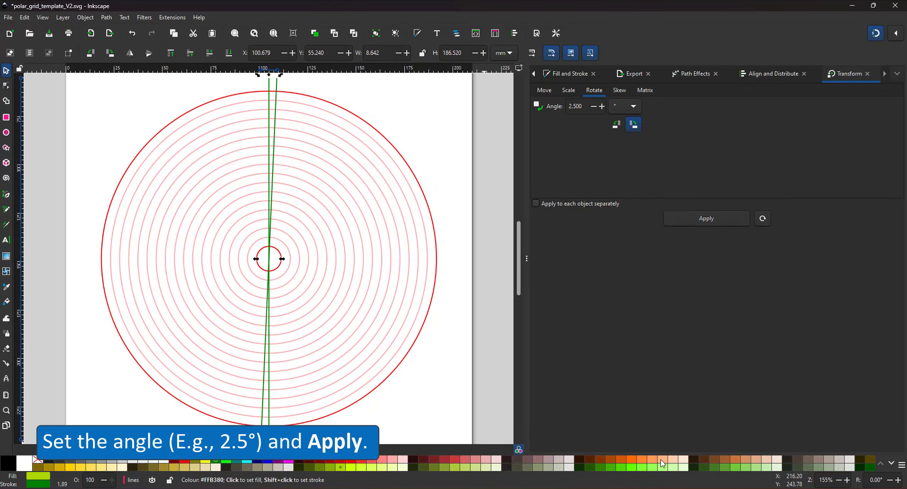
{"action": "left_click", "coordinate": [635, 465], "text": "shift"}
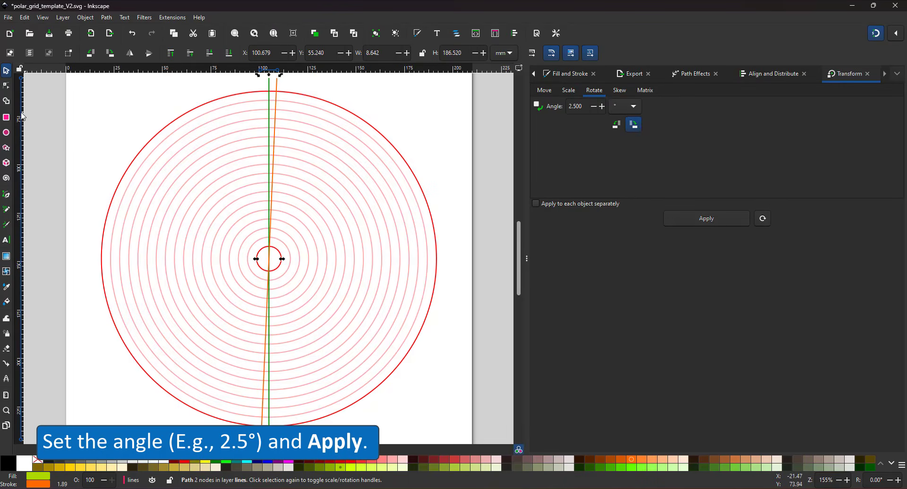
{"action": "left_click", "coordinate": [6, 85]}
{"action": "scroll", "coordinate": [304, 227], "scroll_direction": "up", "scroll_amount": 3, "text": "ctrl"}
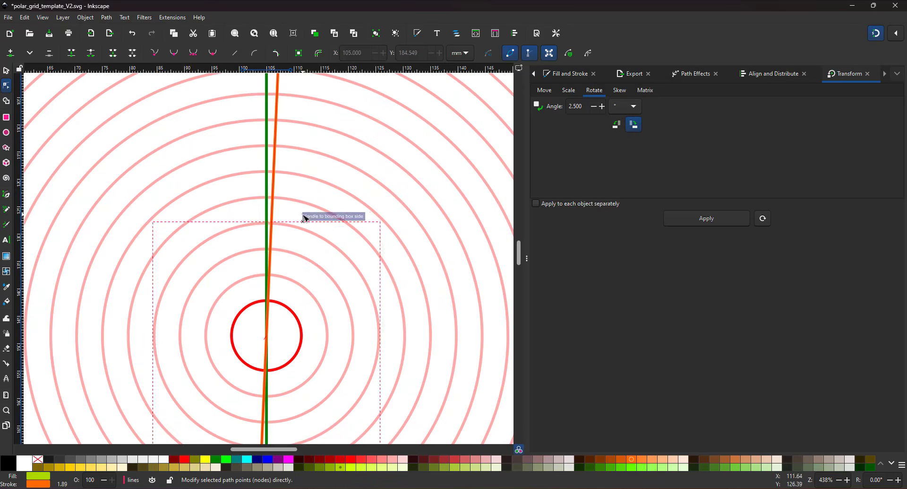
- Select the orange line and insert a new node on it above the centre circle
{"action": "left_click", "coordinate": [396, 163]}
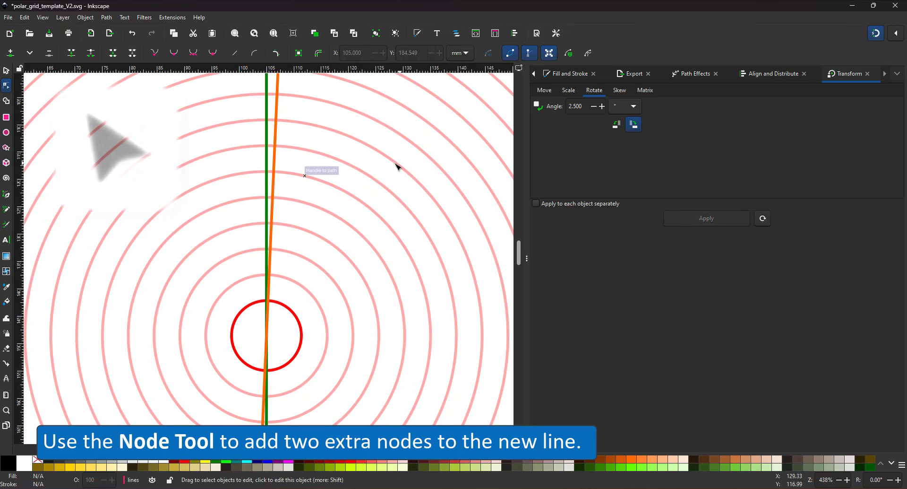
{"action": "left_click", "coordinate": [277, 149]}
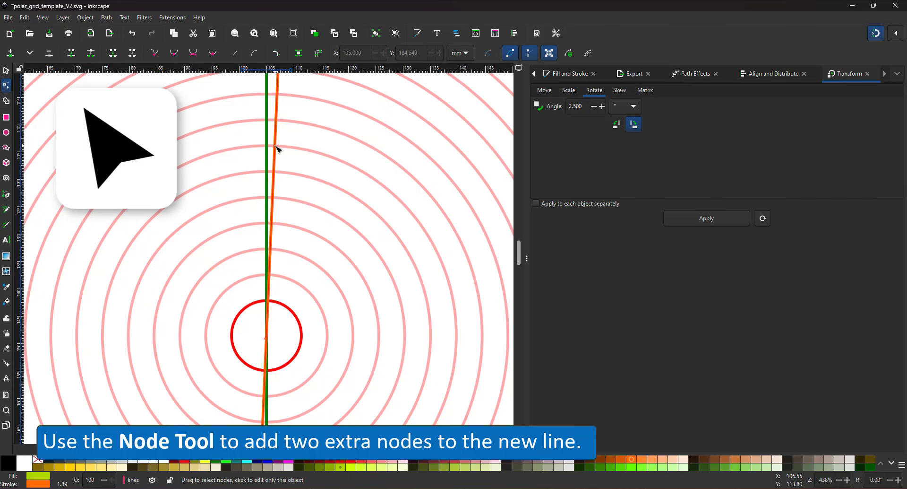
{"action": "left_click", "coordinate": [38, 459], "text": "shift"}
{"action": "key", "text": "ctrl+z"}
{"action": "scroll", "coordinate": [279, 150], "scroll_direction": "up", "scroll_amount": 2}
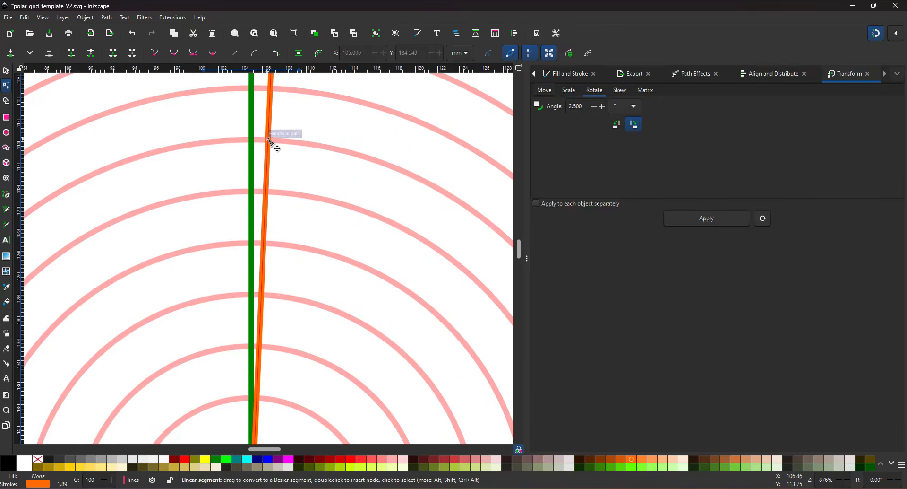
{"action": "double_click", "coordinate": [270, 143]}
{"action": "scroll", "coordinate": [281, 229], "scroll_direction": "down", "scroll_amount": 3}
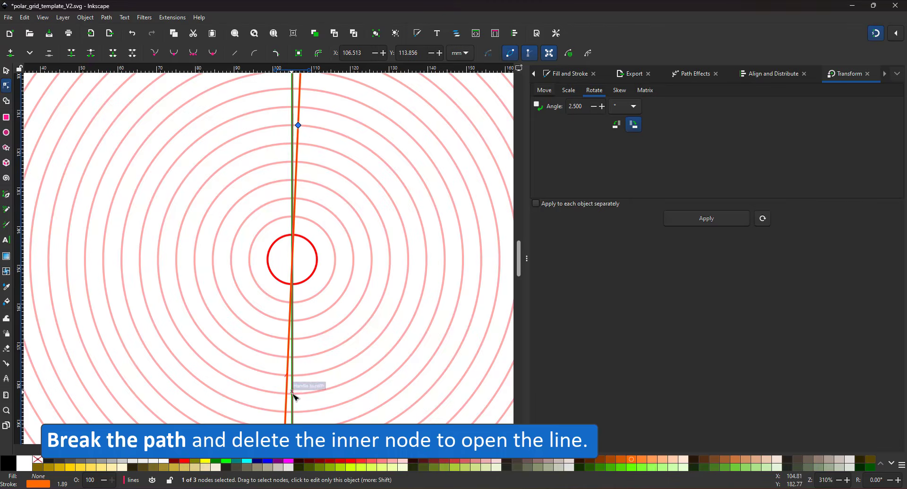
{"action": "scroll", "coordinate": [290, 397], "scroll_direction": "up", "scroll_amount": 3}
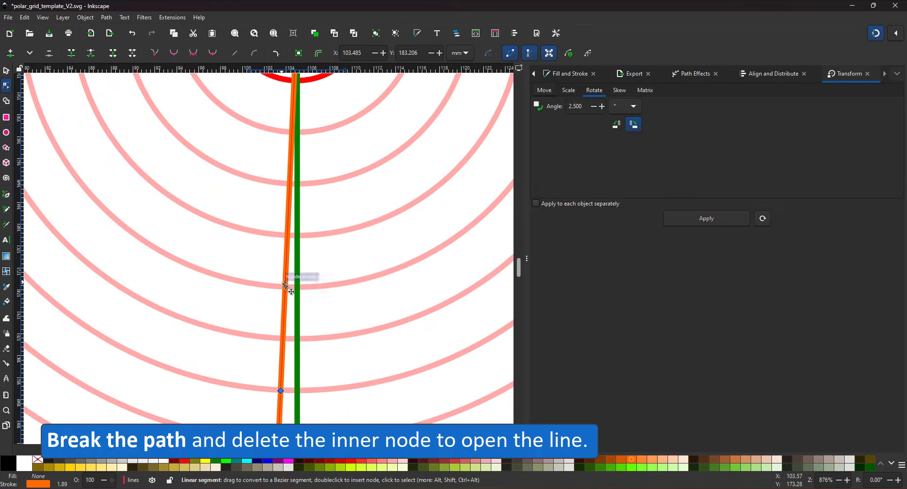
{"action": "scroll", "coordinate": [290, 272], "scroll_direction": "down", "scroll_amount": 3}
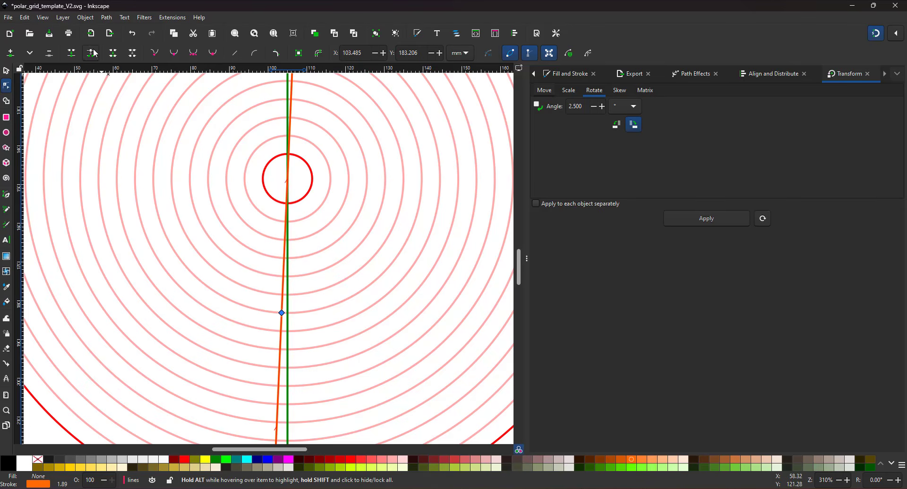
- Delete the orange line's inner segment and select it together with the green line
{"action": "left_click_drag", "start_coordinate": [282, 313], "coordinate": [249, 267]}
{"action": "key", "text": "Delete"}
{"action": "left_click_drag", "start_coordinate": [317, 275], "coordinate": [321, 328]}
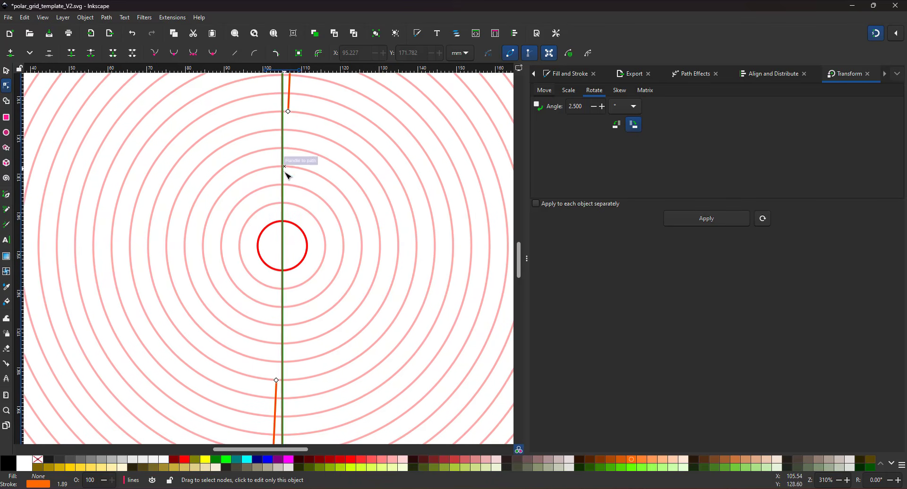
{"action": "key", "text": "s"}
{"action": "left_click", "coordinate": [284, 152], "text": "shift"}
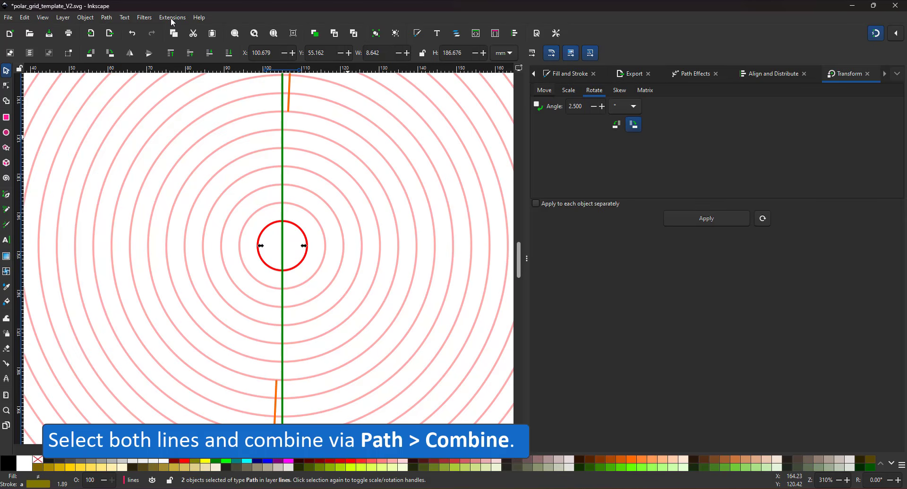
- Combine the two lines into one path and stroke it green
{"action": "left_click", "coordinate": [63, 19]}
{"action": "left_click", "coordinate": [85, 29]}
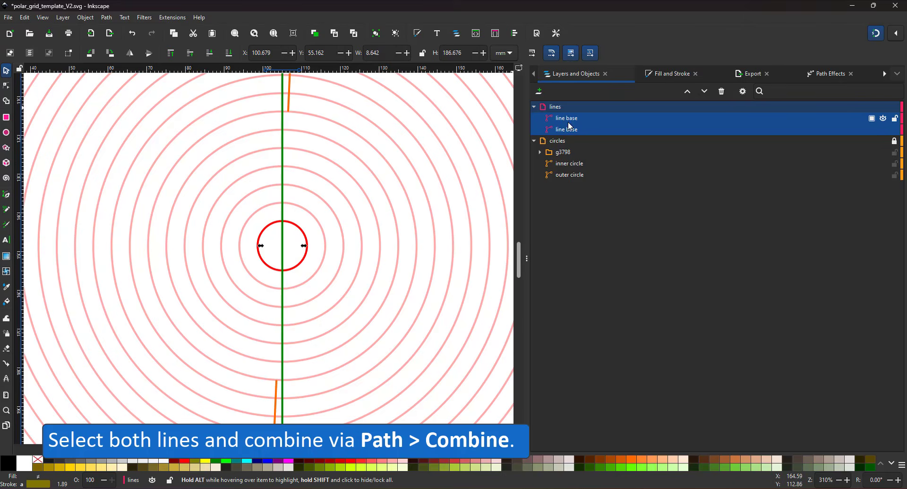
{"action": "left_click", "coordinate": [106, 17]}
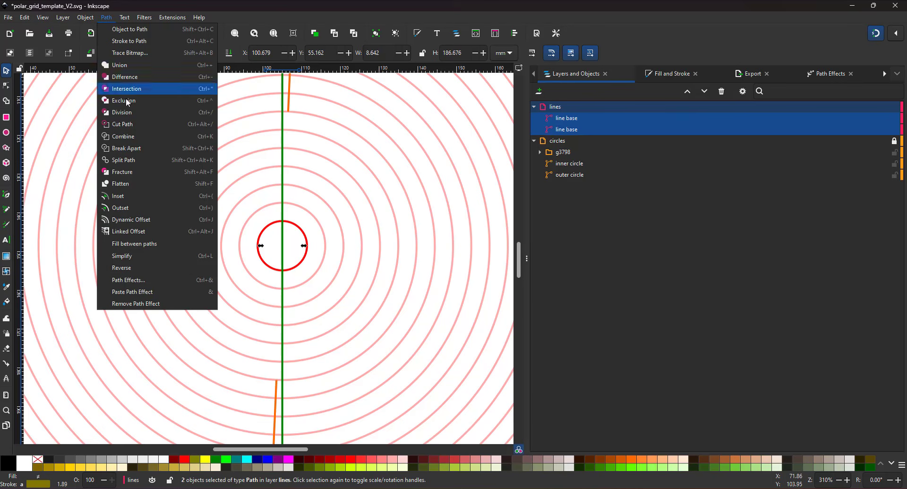
{"action": "left_click", "coordinate": [127, 138]}
{"action": "key", "text": "5"}
{"action": "left_click", "coordinate": [220, 460], "text": "shift"}
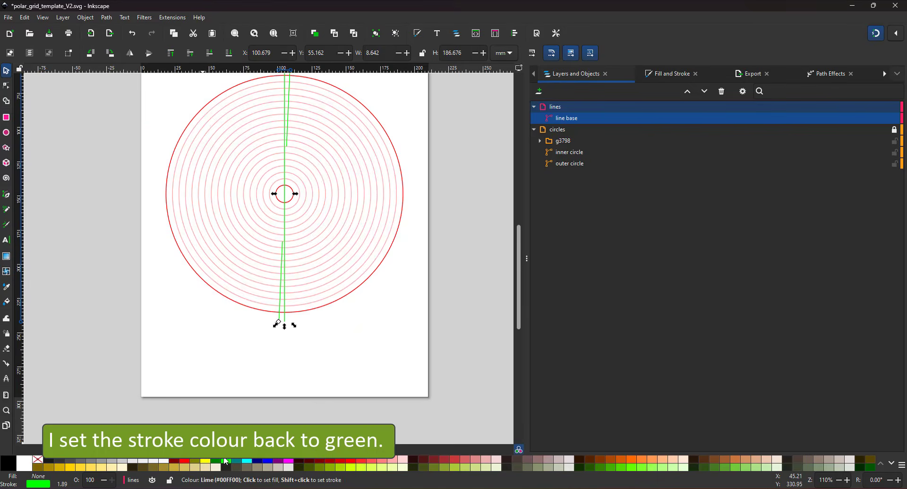
{"action": "key", "text": "5"}
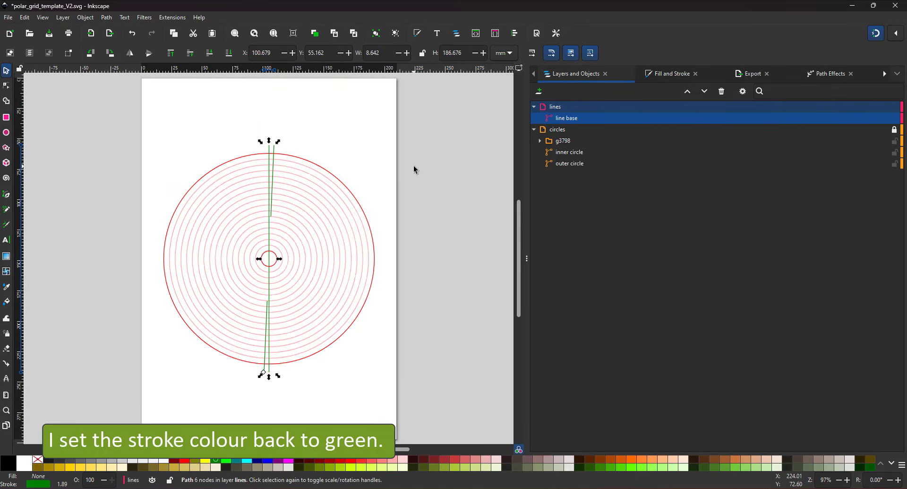
{"action": "key", "text": "4"}
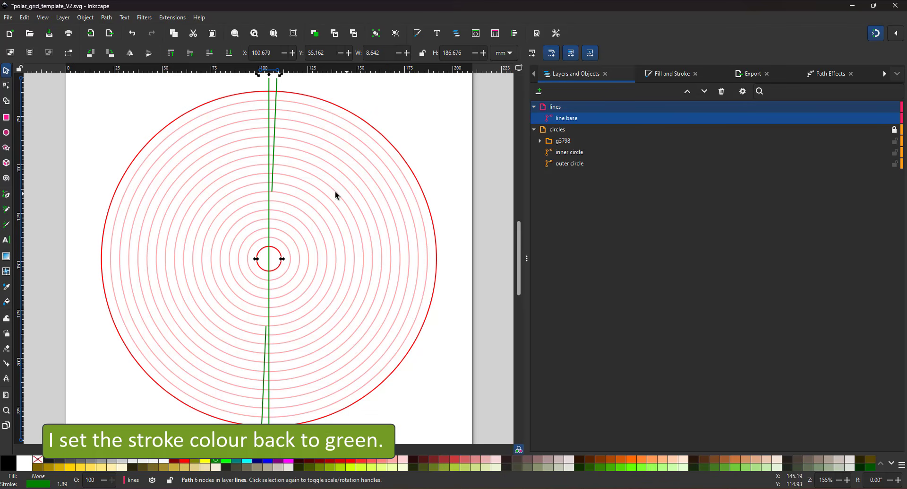
- Create 36 tiled clones of the combined line rotated 5° per column, then close Tiled Clones
{"action": "left_click", "coordinate": [25, 17]}
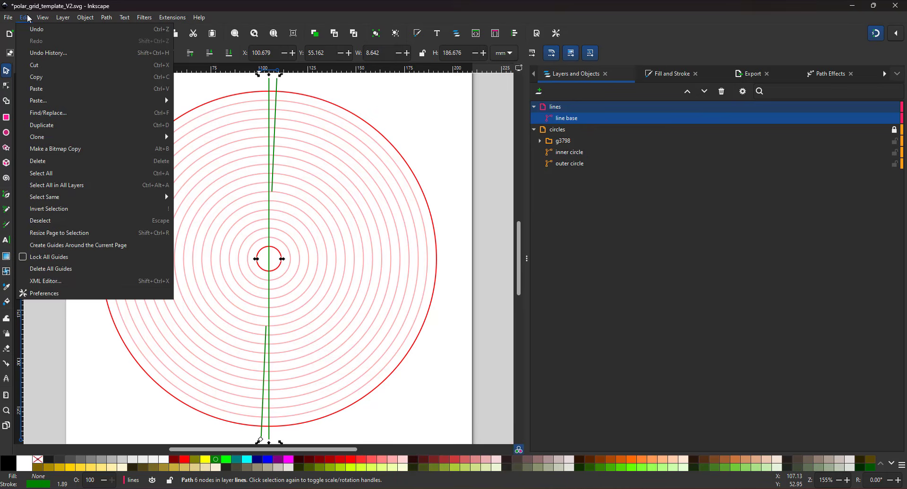
{"action": "mouse_move", "coordinate": [71, 136]}
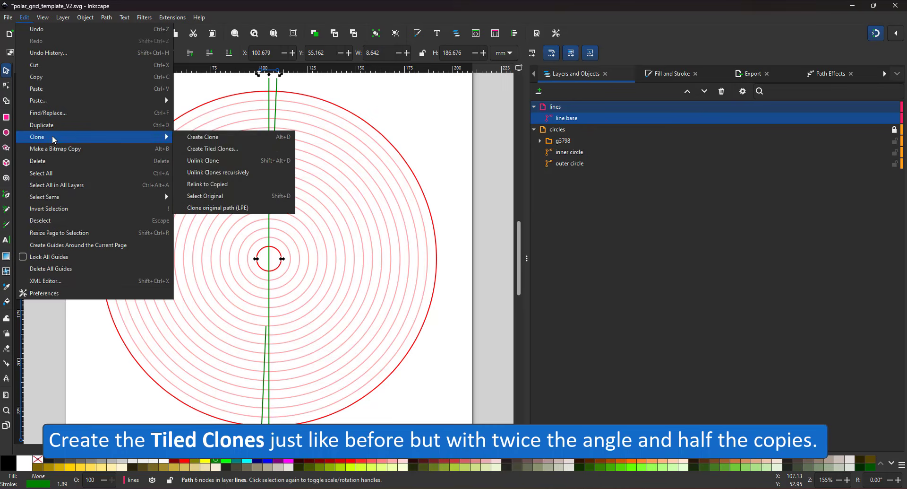
{"action": "left_click", "coordinate": [253, 148]}
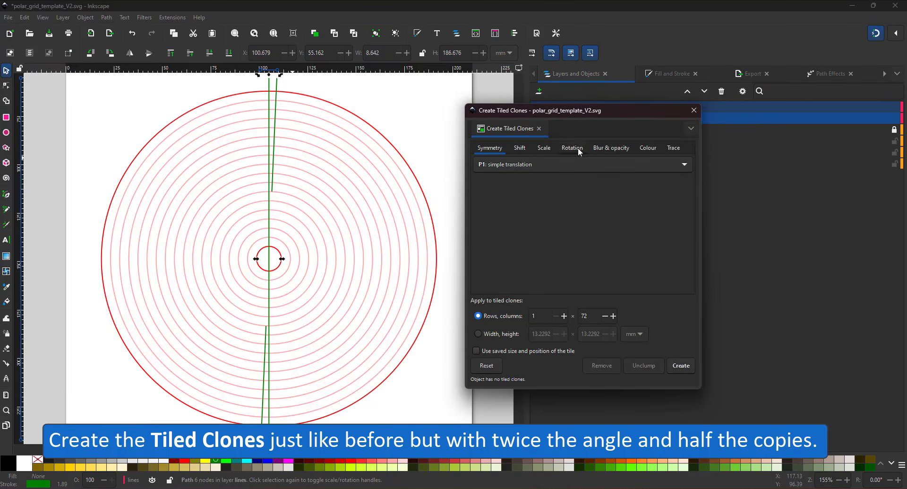
{"action": "left_click", "coordinate": [574, 148]}
{"action": "left_click_drag", "start_coordinate": [561, 175], "coordinate": [549, 175]}
{"action": "type", "text": "5"}
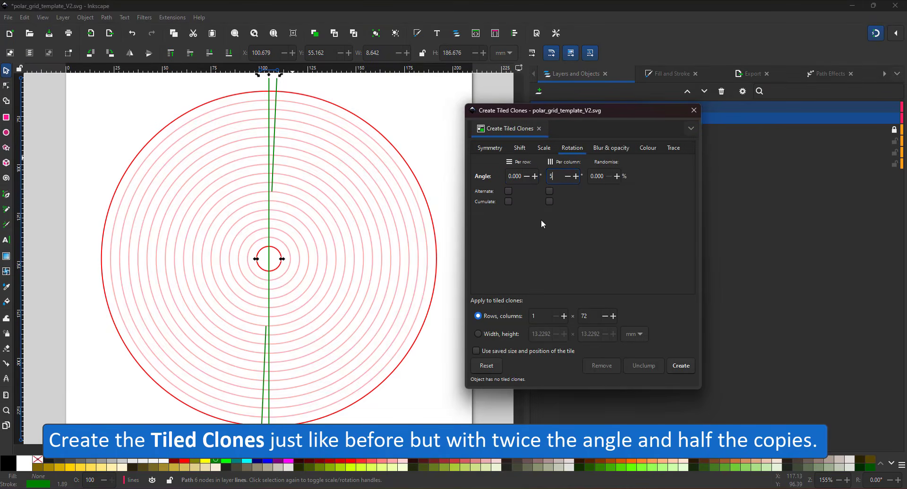
{"action": "left_click_drag", "start_coordinate": [592, 315], "coordinate": [580, 315]}
{"action": "left_click", "coordinate": [683, 366]}
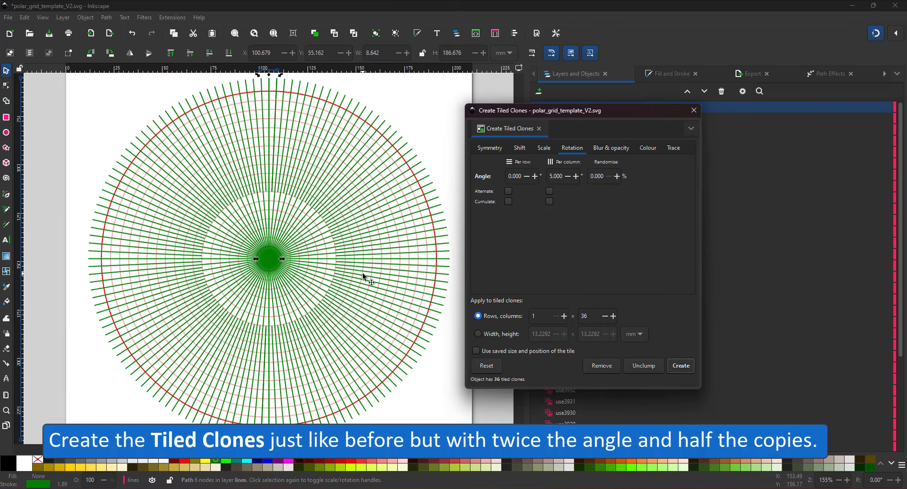
{"action": "left_click", "coordinate": [694, 110]}
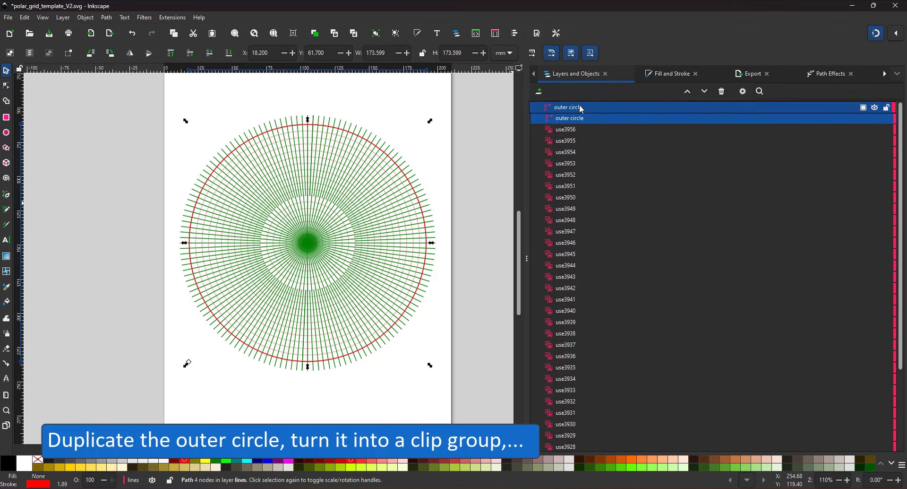
- Make the outer circle copy a clip group and move the lines and circles layers inside it
{"action": "left_click_drag", "start_coordinate": [574, 118], "coordinate": [583, 103]}
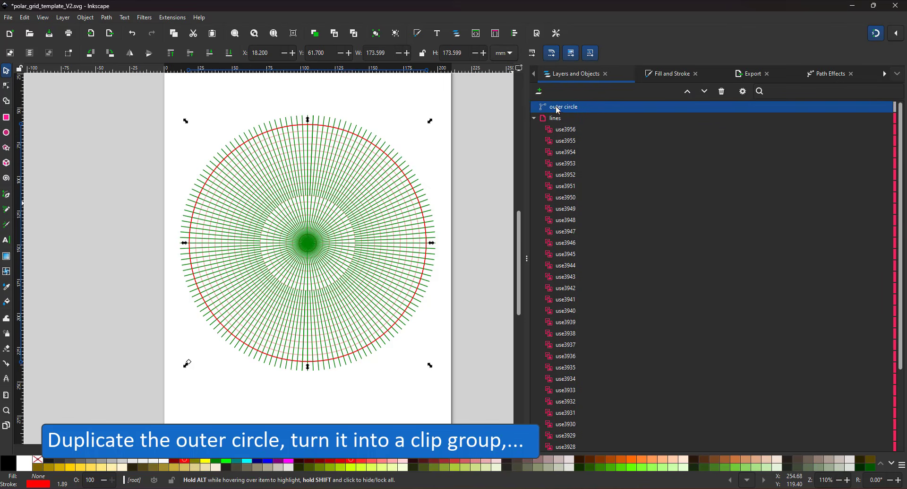
{"action": "left_click", "coordinate": [534, 118]}
{"action": "right_click", "coordinate": [551, 106]}
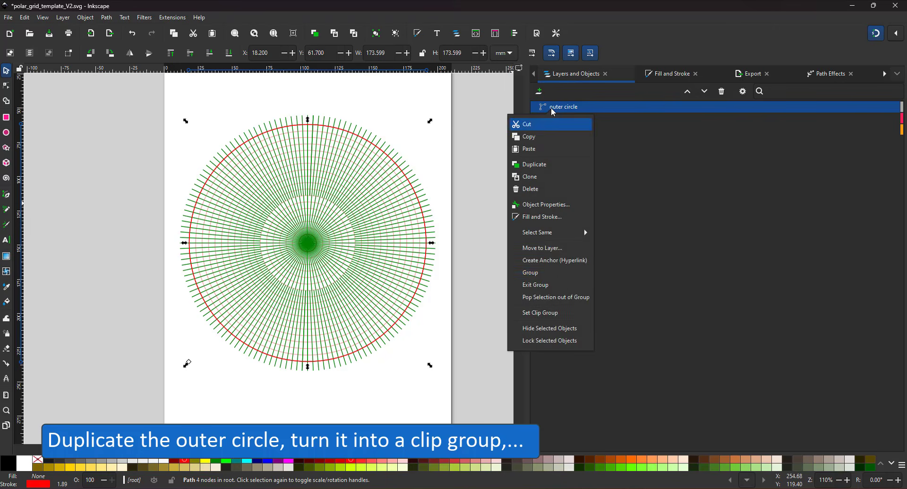
{"action": "left_click", "coordinate": [543, 313]}
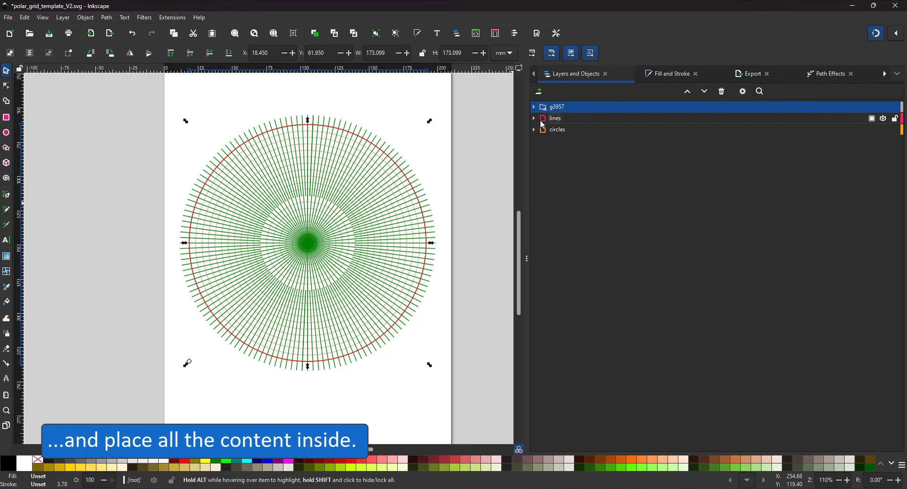
{"action": "left_click", "coordinate": [553, 141]}
{"action": "left_click", "coordinate": [554, 129], "text": "shift"}
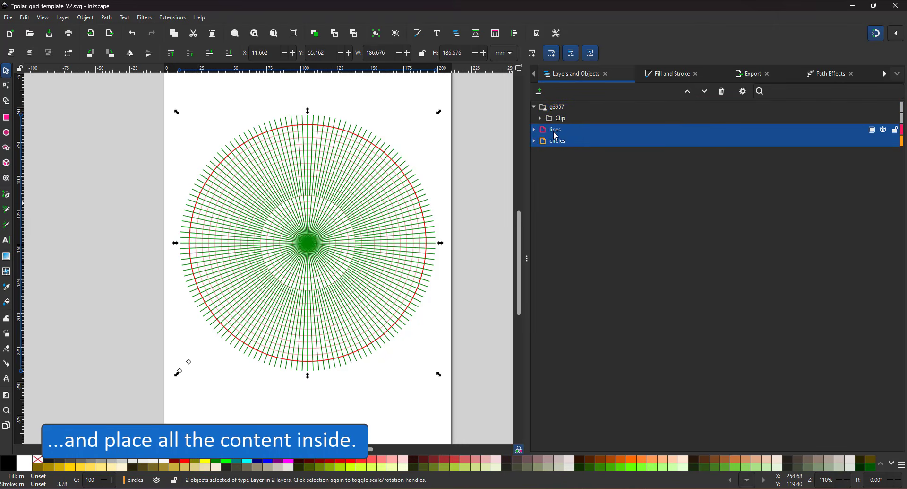
{"action": "left_click_drag", "start_coordinate": [554, 129], "coordinate": [588, 112]}
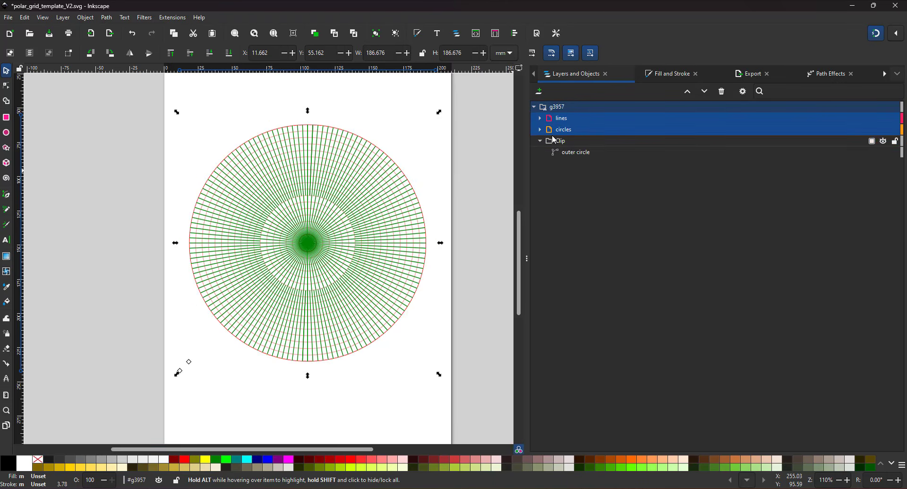
{"action": "left_click", "coordinate": [551, 107]}
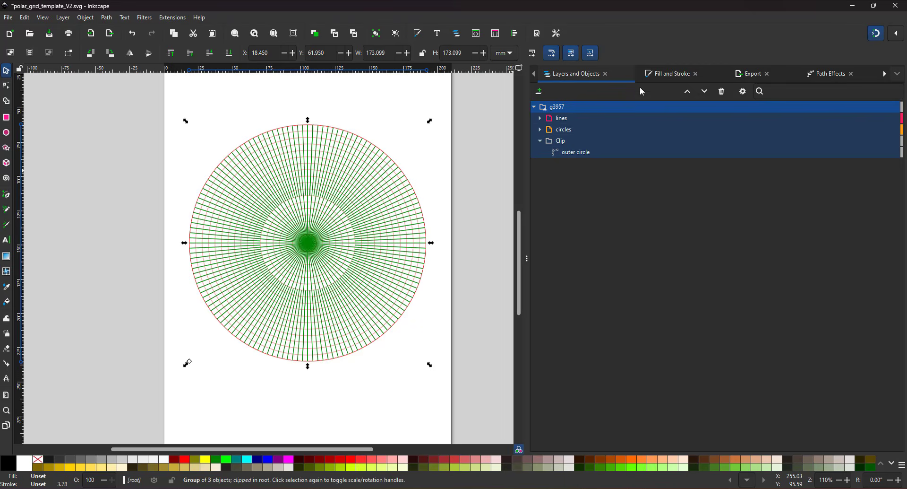
- Set the clipped grid group's opacity to 18% and lock it in Layers and Objects
{"action": "left_click", "coordinate": [655, 83]}
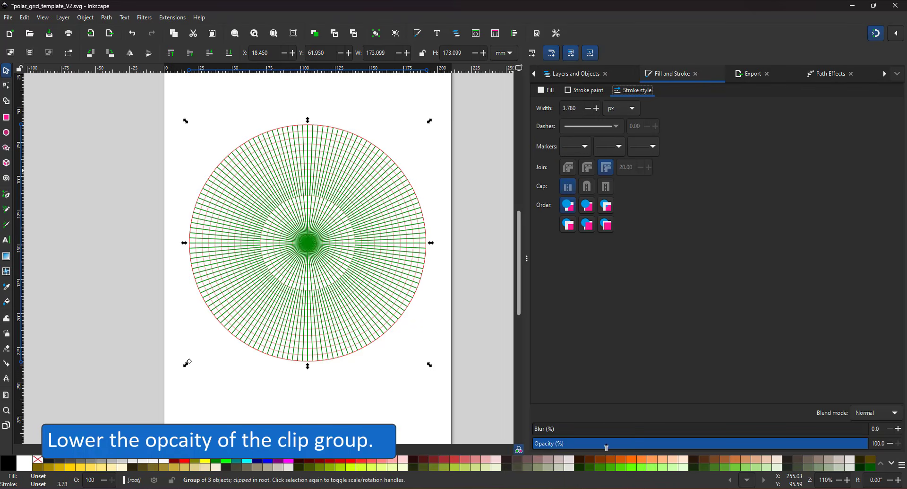
{"action": "left_click_drag", "start_coordinate": [607, 447], "coordinate": [594, 446]}
{"action": "left_click", "coordinate": [475, 233]}
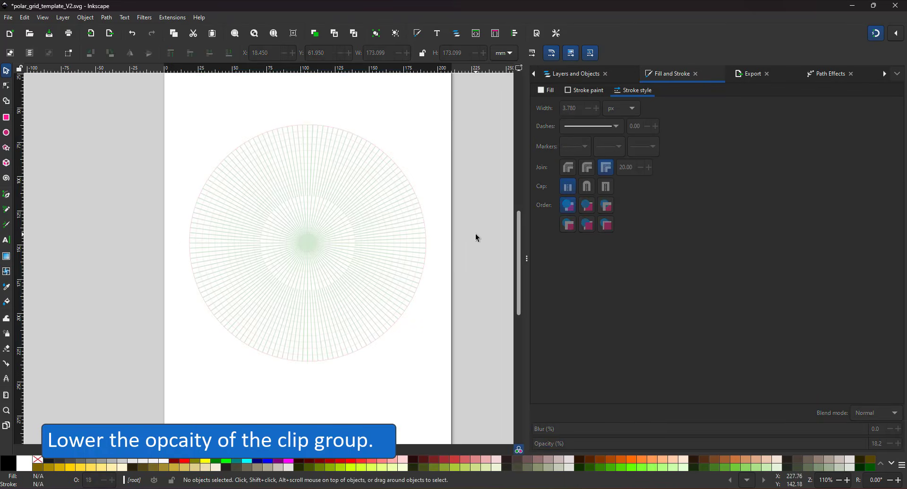
{"action": "left_click", "coordinate": [573, 73]}
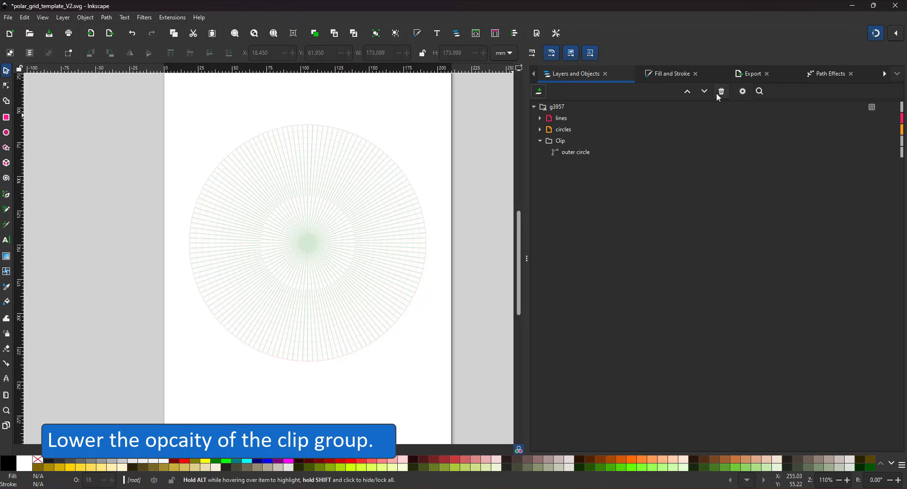
{"action": "left_click", "coordinate": [896, 107]}
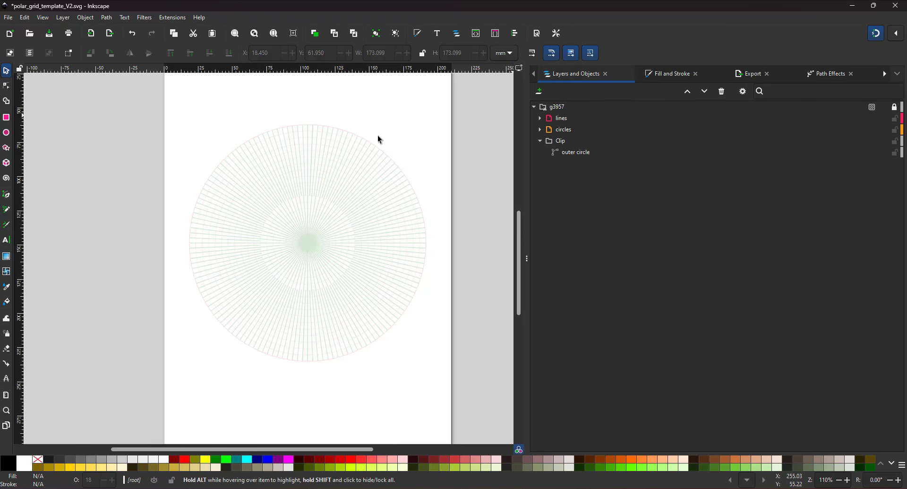
{"action": "left_click", "coordinate": [10, 306]}
- Fill the top outer grid cell green and set its opacity to 100
{"action": "scroll", "coordinate": [303, 137], "scroll_direction": "up", "scroll_amount": 2, "text": "ctrl"}
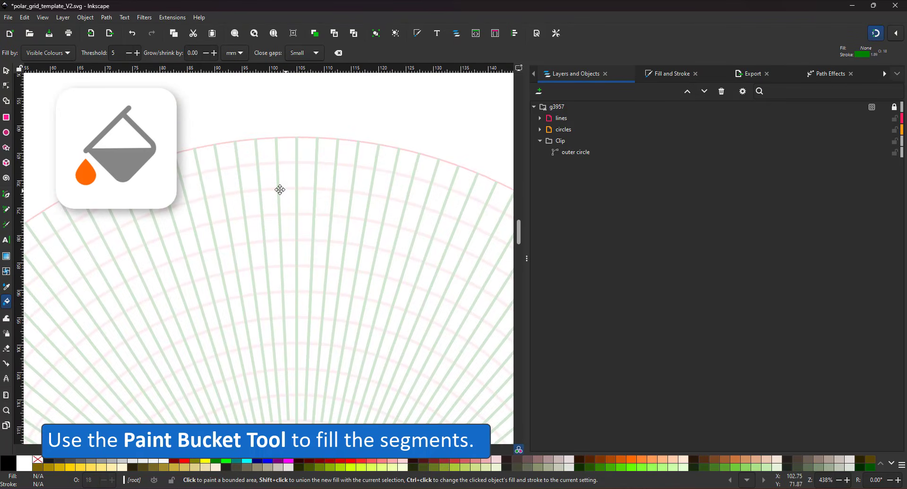
{"action": "left_click", "coordinate": [295, 141]}
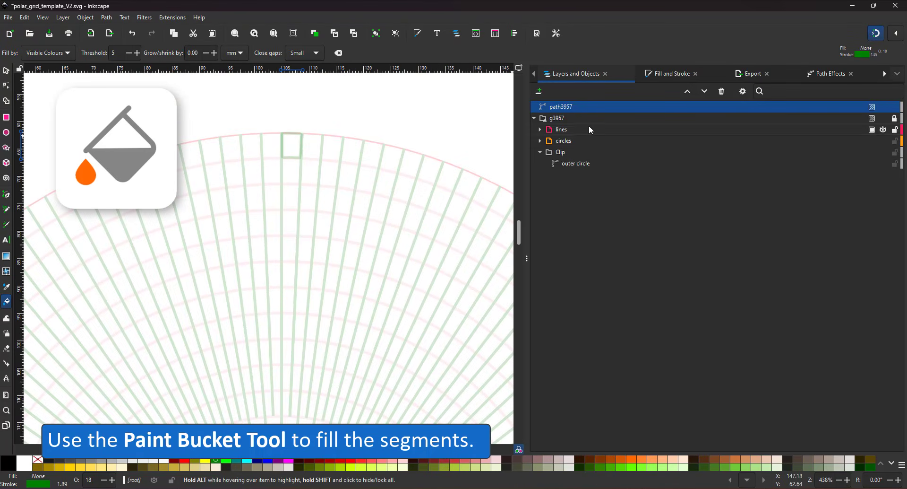
{"action": "key", "text": "ctrl+z"}
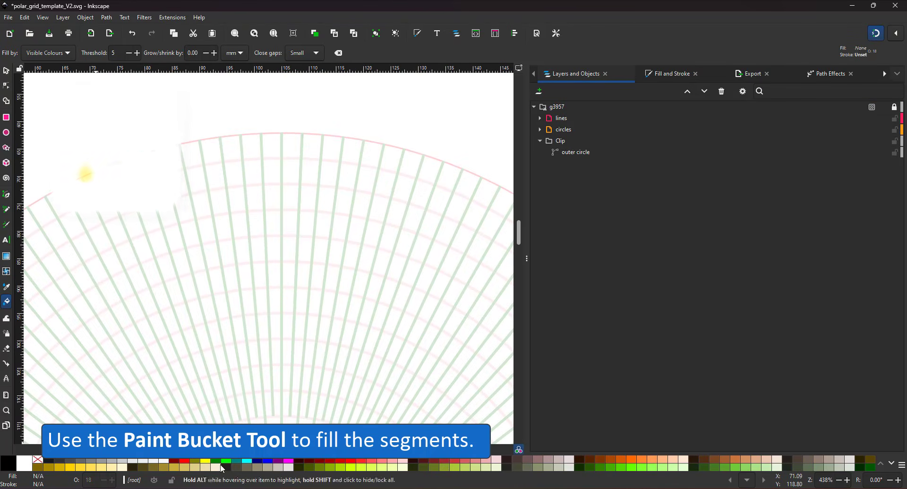
{"action": "left_click", "coordinate": [294, 141]}
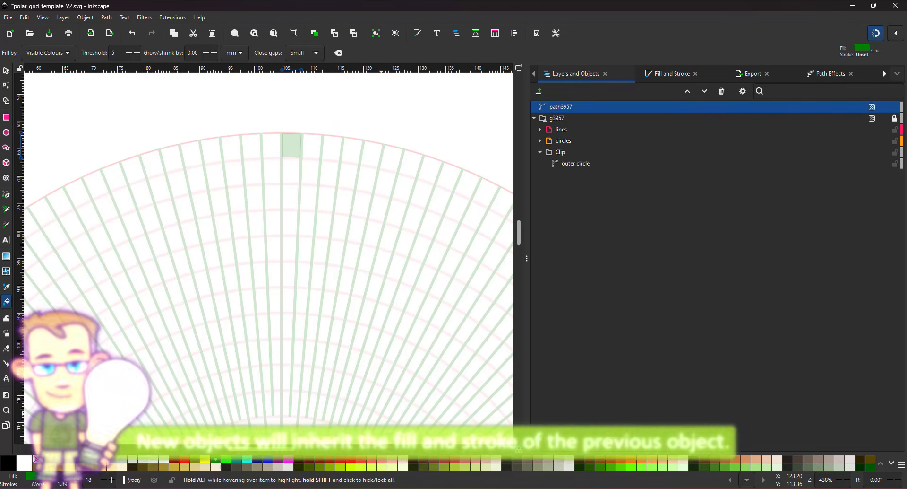
{"action": "type", "text": "100"}
{"action": "key", "text": "Return"}
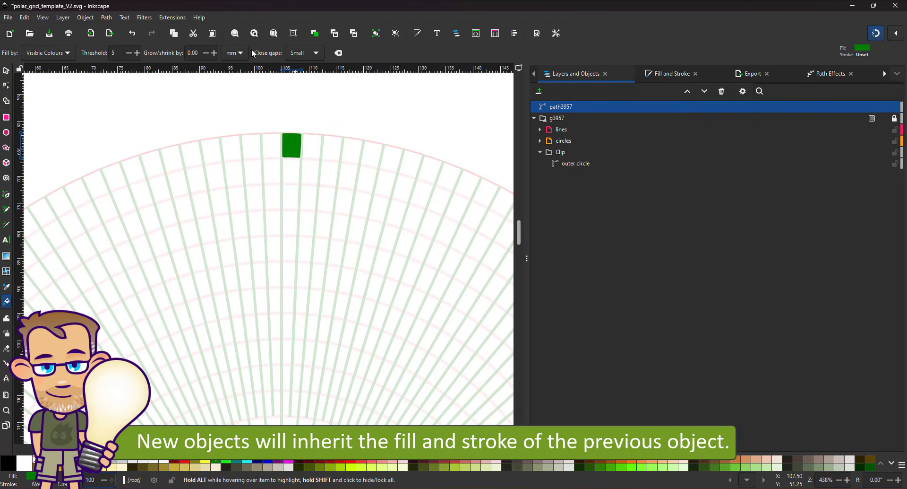
- Set the Paint Bucket Grow/shrink to 1.00 and refill the top outer cell green
{"action": "left_click", "coordinate": [126, 56]}
{"action": "left_click", "coordinate": [296, 142]}
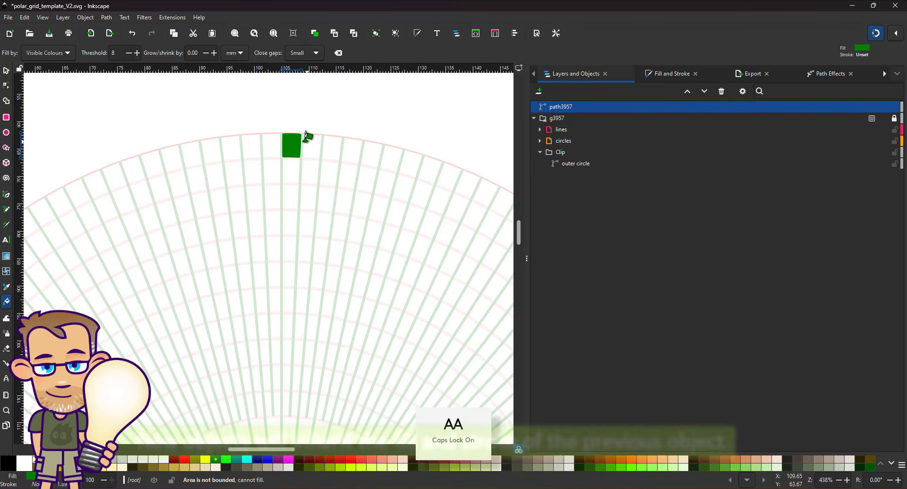
{"action": "key", "text": "ctrl+z"}
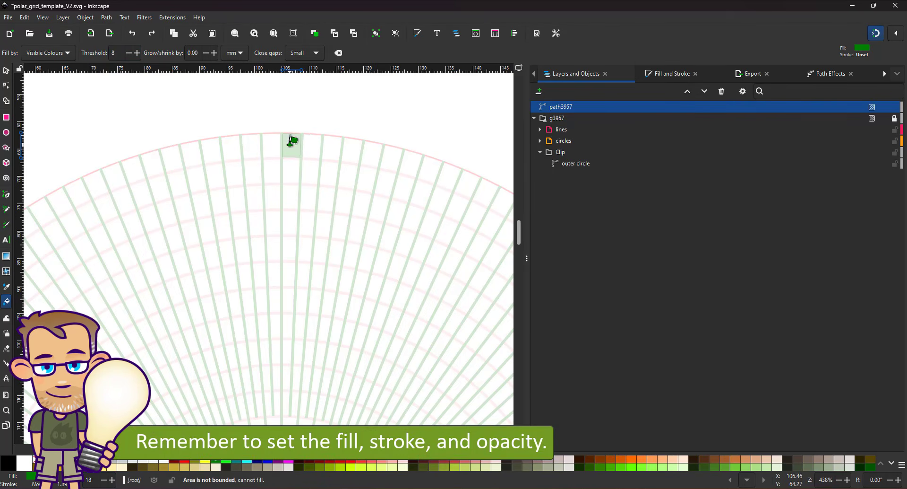
{"action": "key", "text": "ctrl+z"}
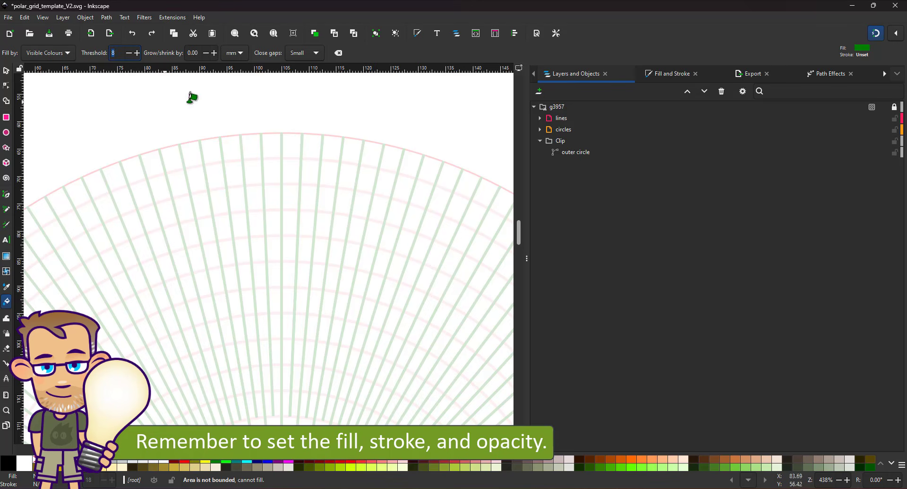
{"action": "left_click", "coordinate": [202, 53]}
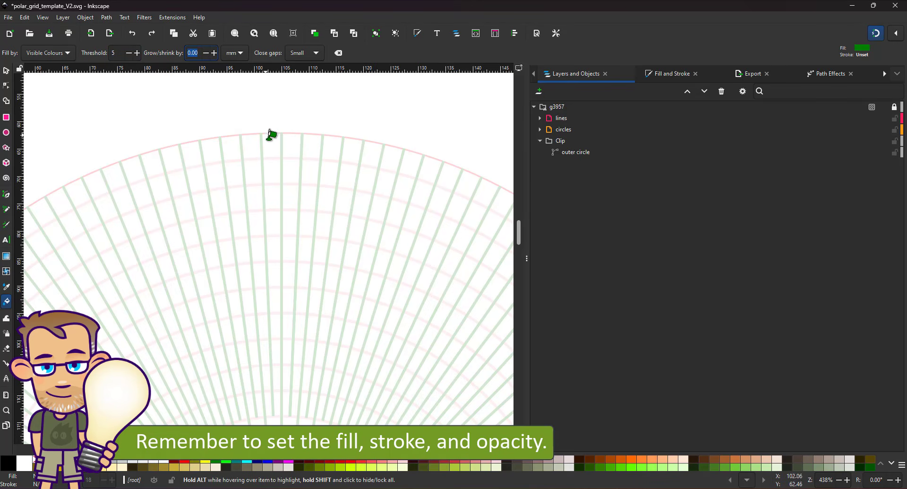
{"action": "type", "text": "1"}
{"action": "left_click", "coordinate": [289, 141]}
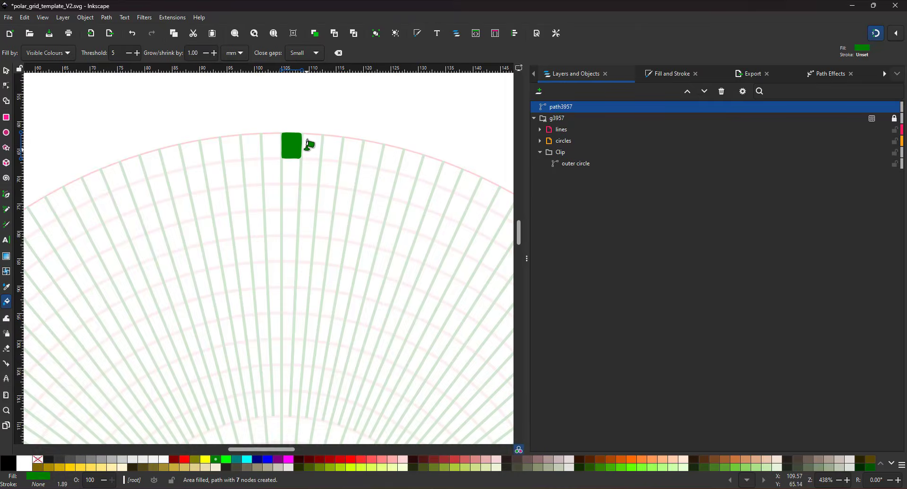
{"action": "left_click", "coordinate": [320, 145]}
- Fill six more outer-row cells to the right in green
{"action": "left_click", "coordinate": [333, 147]}
{"action": "left_click", "coordinate": [353, 150]}
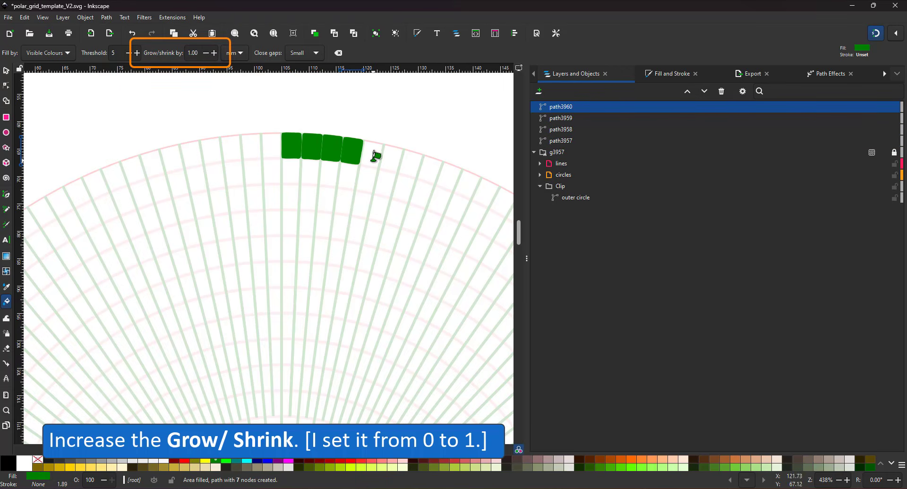
{"action": "left_click", "coordinate": [375, 154]}
{"action": "left_click", "coordinate": [391, 158]}
{"action": "left_click", "coordinate": [410, 163]}
{"action": "left_click", "coordinate": [430, 170]}
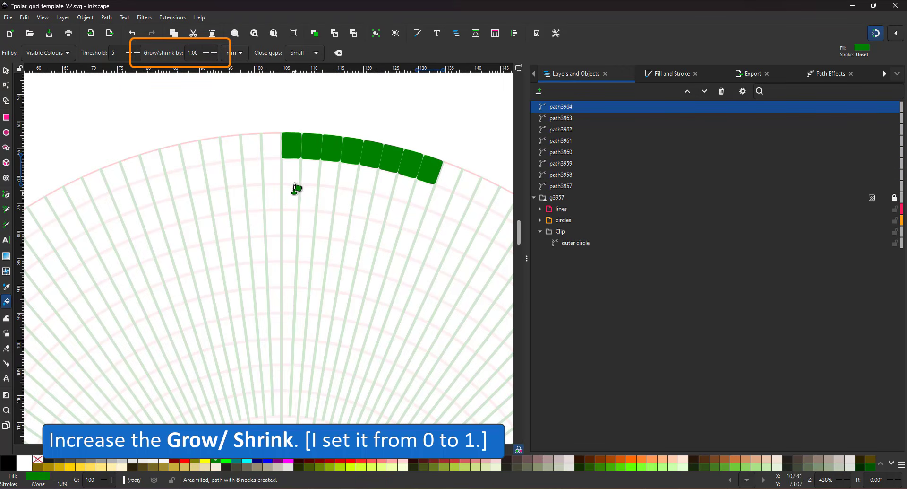
- Fill eight cells across the second row in green
{"action": "left_click", "coordinate": [291, 194]}
{"action": "left_click", "coordinate": [310, 196]}
{"action": "left_click", "coordinate": [326, 198]}
{"action": "left_click", "coordinate": [343, 201]}
{"action": "left_click", "coordinate": [361, 205]}
{"action": "left_click", "coordinate": [379, 209]}
{"action": "left_click", "coordinate": [396, 214]}
{"action": "left_click", "coordinate": [412, 220]}
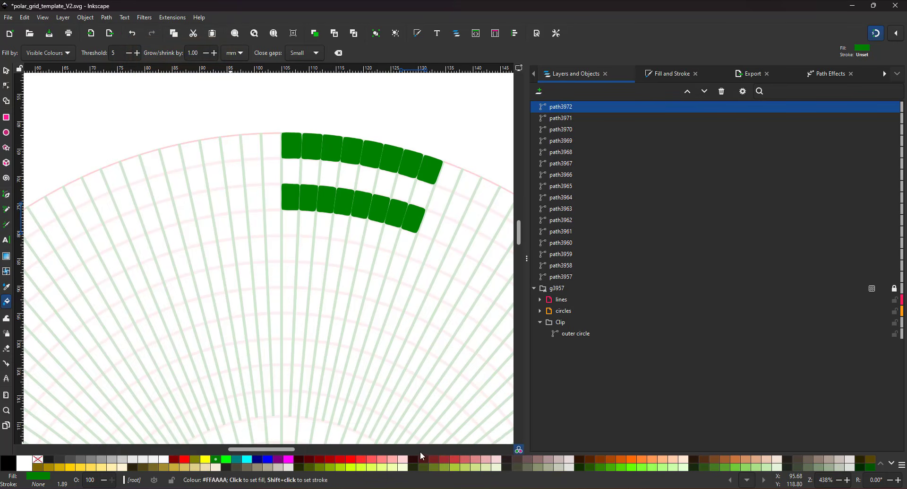
- Switch the fill colour to orange and fill eight middle-row cells orange
{"action": "left_click", "coordinate": [632, 459]}
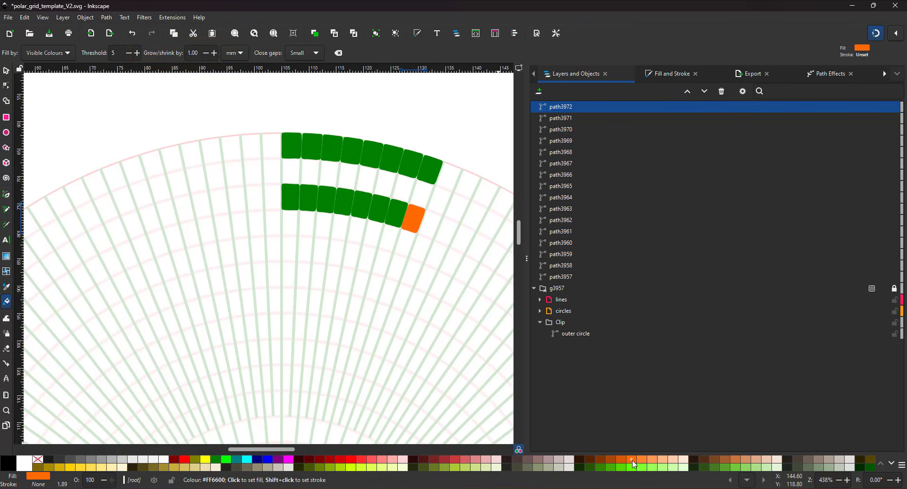
{"action": "key", "text": "ctrl+z"}
{"action": "left_click", "coordinate": [294, 174]}
{"action": "left_click", "coordinate": [312, 175]}
{"action": "left_click", "coordinate": [330, 176]}
{"action": "left_click", "coordinate": [348, 180]}
{"action": "left_click", "coordinate": [367, 182]}
{"action": "left_click", "coordinate": [385, 185]}
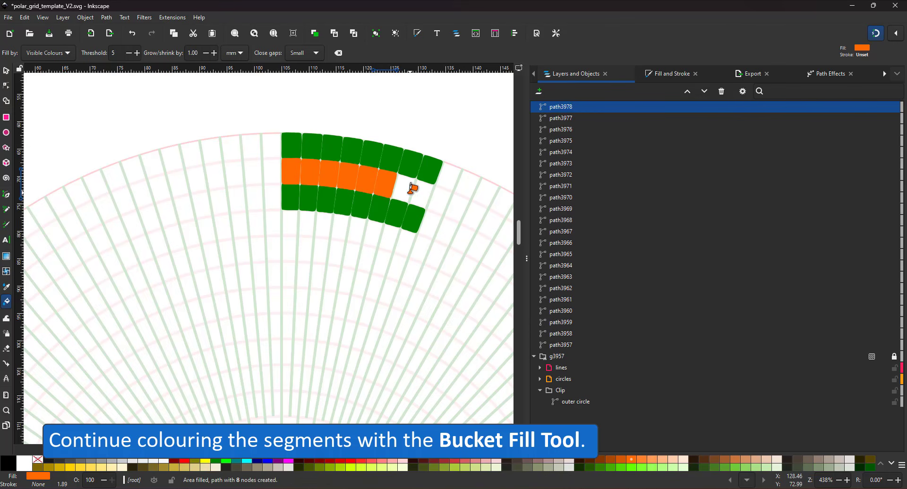
{"action": "left_click", "coordinate": [403, 188]}
{"action": "left_click", "coordinate": [421, 192]}
- Extend an orange diagonal of cells inward toward the centre
{"action": "left_click", "coordinate": [407, 239]}
{"action": "left_click", "coordinate": [391, 236]}
{"action": "left_click", "coordinate": [382, 262]}
{"action": "left_click", "coordinate": [368, 258]}
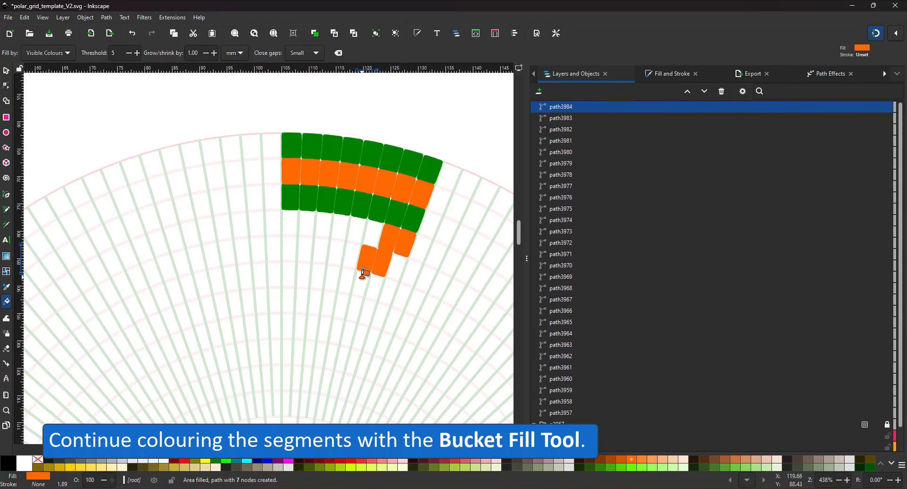
{"action": "left_click", "coordinate": [361, 282]}
{"action": "left_click", "coordinate": [349, 279]}
{"action": "left_click", "coordinate": [341, 306]}
{"action": "left_click", "coordinate": [333, 303]}
{"action": "left_click", "coordinate": [325, 326]}
{"action": "left_click", "coordinate": [312, 327]}
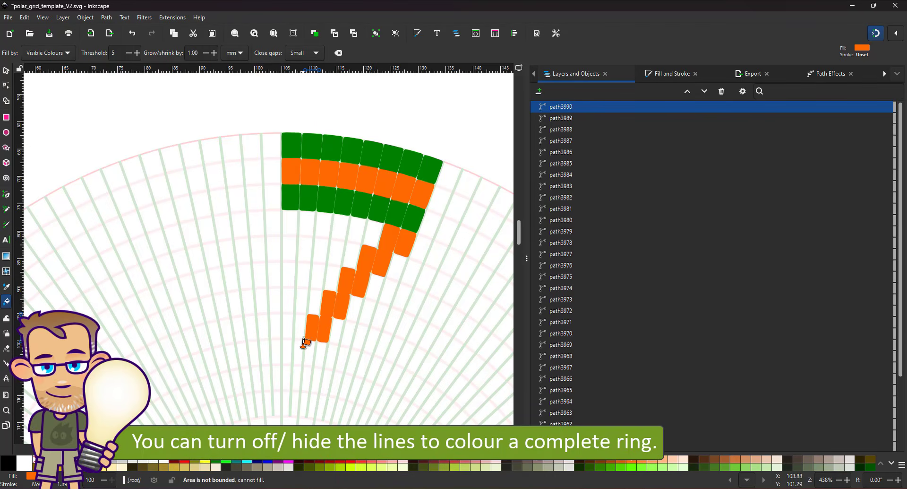
{"action": "left_click", "coordinate": [302, 351]}
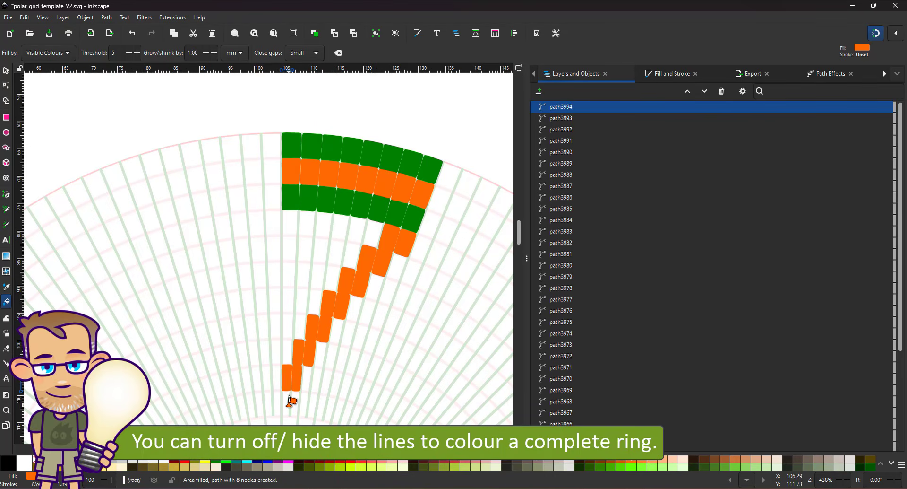
- Fill five inner ring cells orange
{"action": "scroll", "coordinate": [359, 364], "scroll_direction": "down", "scroll_amount": 5}
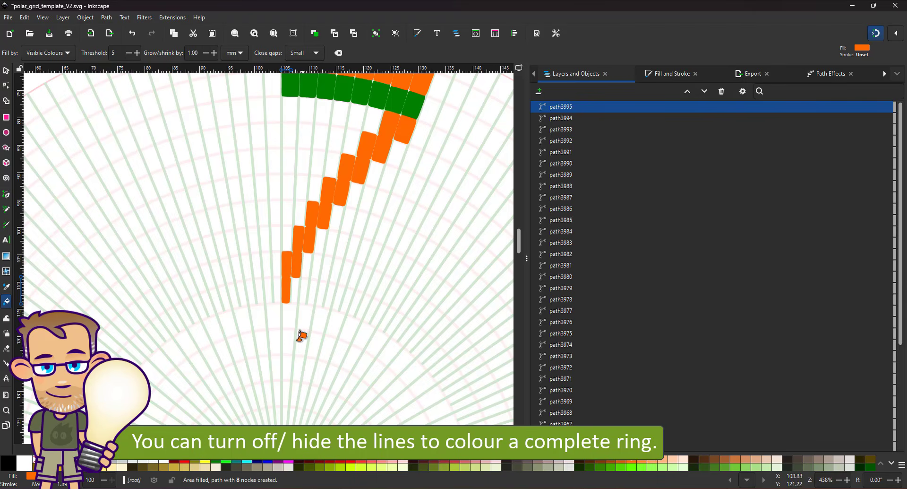
{"action": "left_click", "coordinate": [286, 335]}
{"action": "left_click", "coordinate": [299, 336]}
{"action": "left_click", "coordinate": [312, 336]}
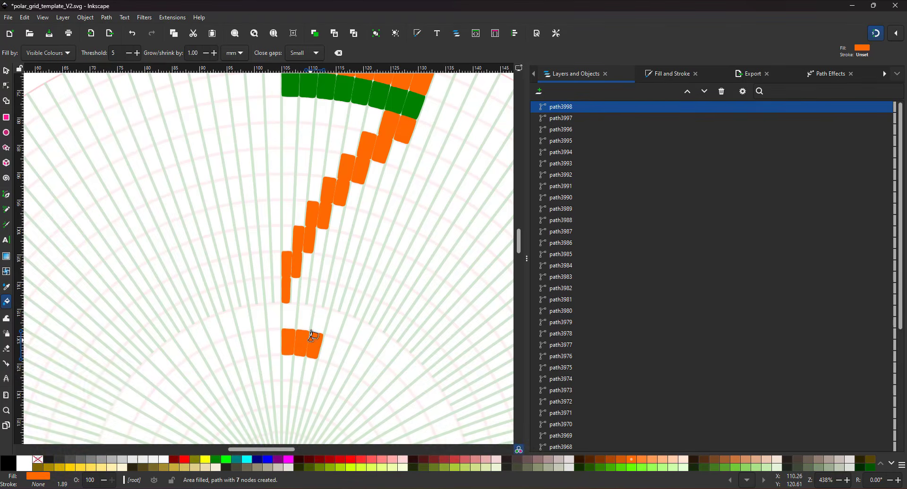
{"action": "left_click", "coordinate": [327, 343]}
{"action": "left_click", "coordinate": [287, 367]}
- Switch the fill colour to pink and fill eight scattered grid cells pink
{"action": "left_click", "coordinate": [392, 459]}
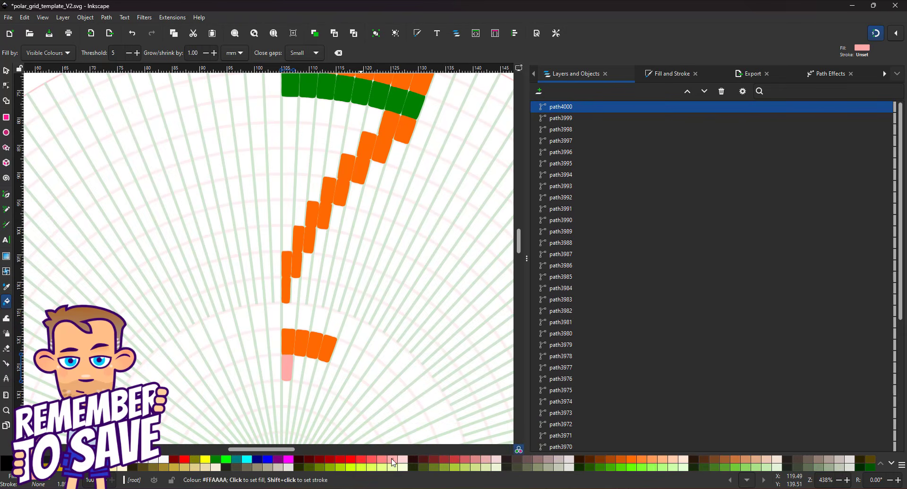
{"action": "left_click", "coordinate": [311, 367]}
{"action": "left_click", "coordinate": [295, 394]}
{"action": "left_click", "coordinate": [311, 398]}
{"action": "left_click", "coordinate": [305, 317]}
{"action": "left_click", "coordinate": [290, 316]}
{"action": "left_click", "coordinate": [321, 320]}
{"action": "left_click", "coordinate": [334, 324]}
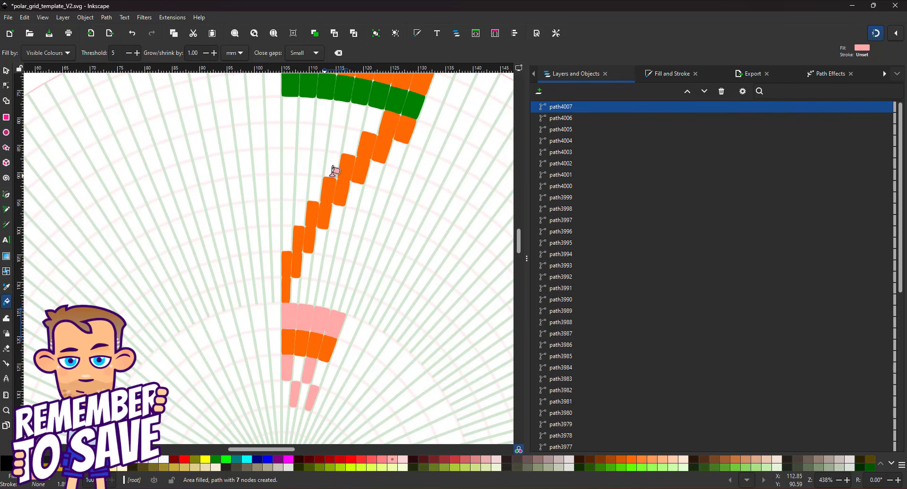
{"action": "left_click", "coordinate": [289, 110]}
- Fill three cells beside the pink row and fit the whole page in view
{"action": "left_click", "coordinate": [343, 108]}
{"action": "left_click", "coordinate": [359, 112]}
{"action": "left_click", "coordinate": [375, 118]}
{"action": "key", "text": "5"}
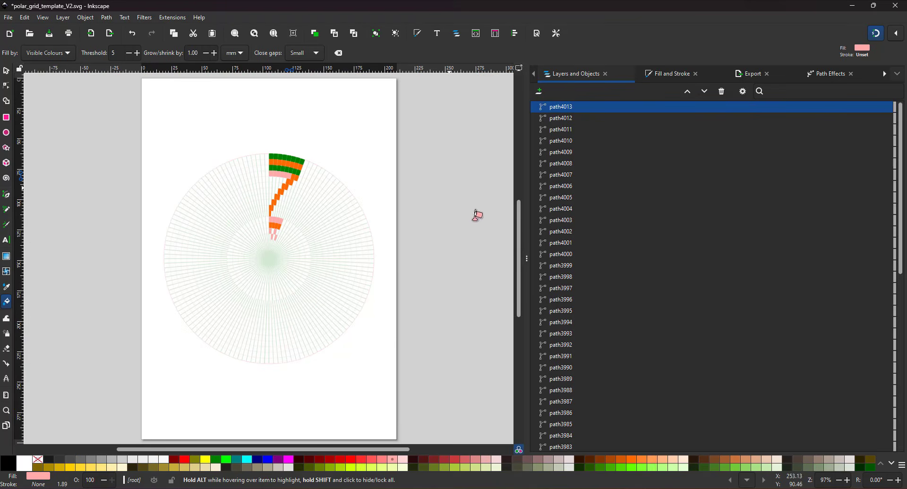
- Return to the Selector tool and deselect all objects on the empty canvas
{"action": "left_click", "coordinate": [5, 71]}
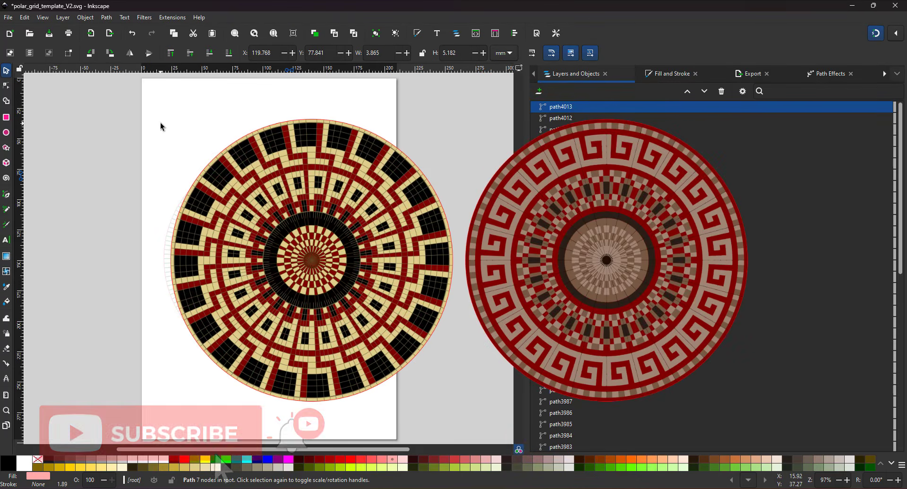
{"action": "left_click", "coordinate": [161, 124]}
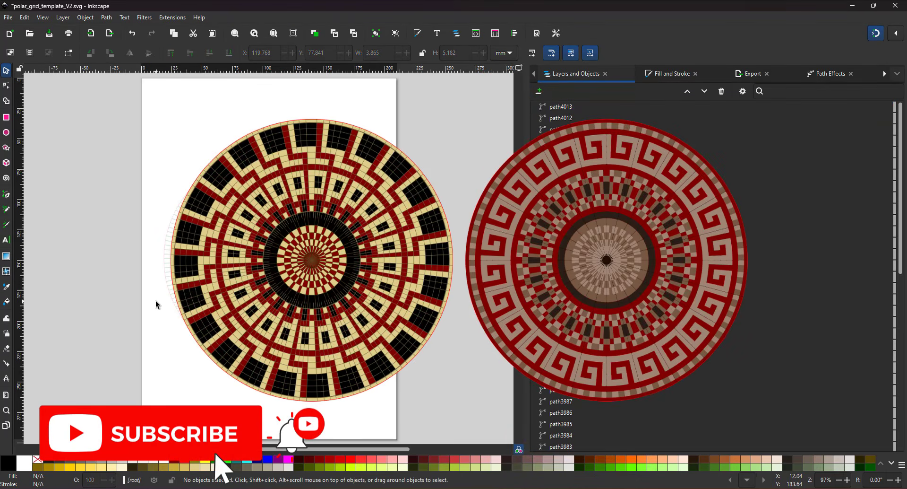